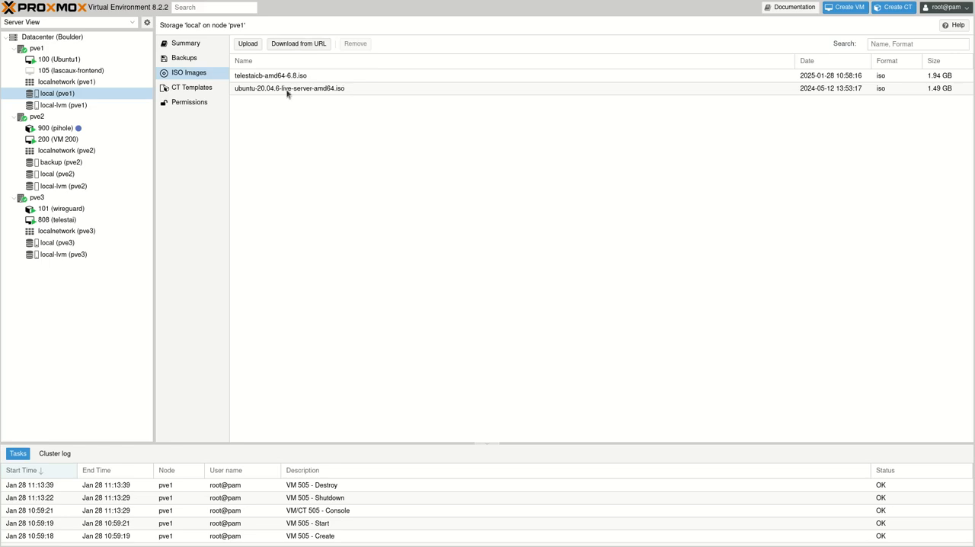
# Step: Start creating a virtual machine on node pve1 with VM ID 505 and the name Telestai-CB
pyautogui.click(298, 44)
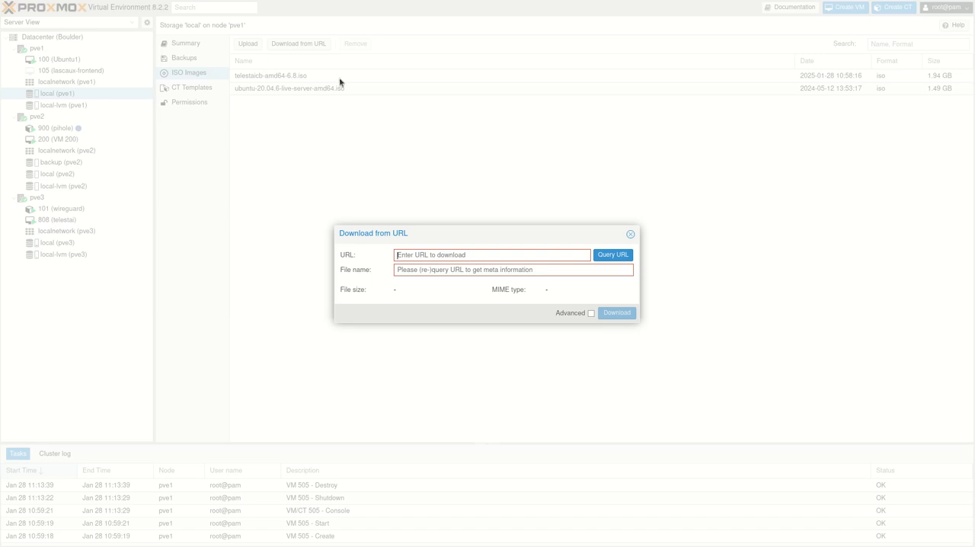
pyautogui.click(631, 236)
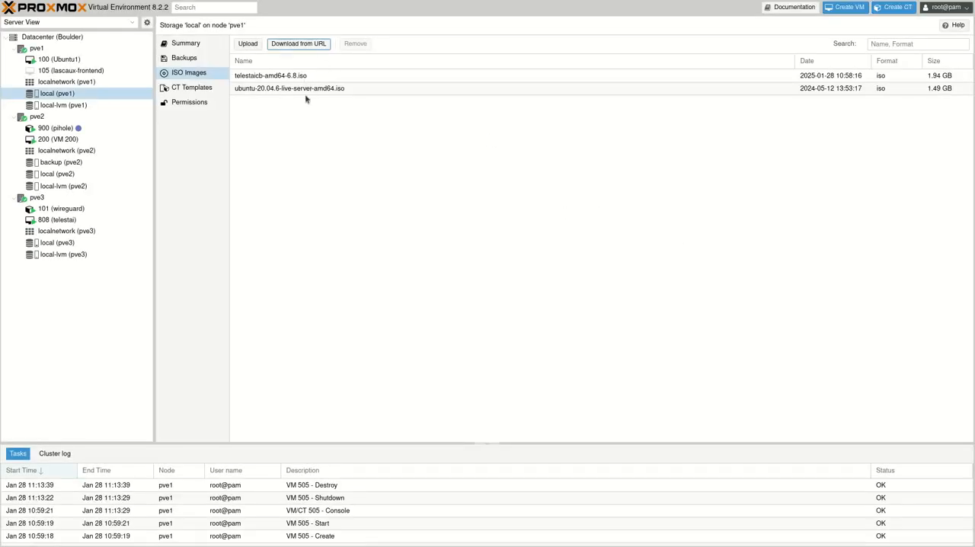
pyautogui.click(856, 9)
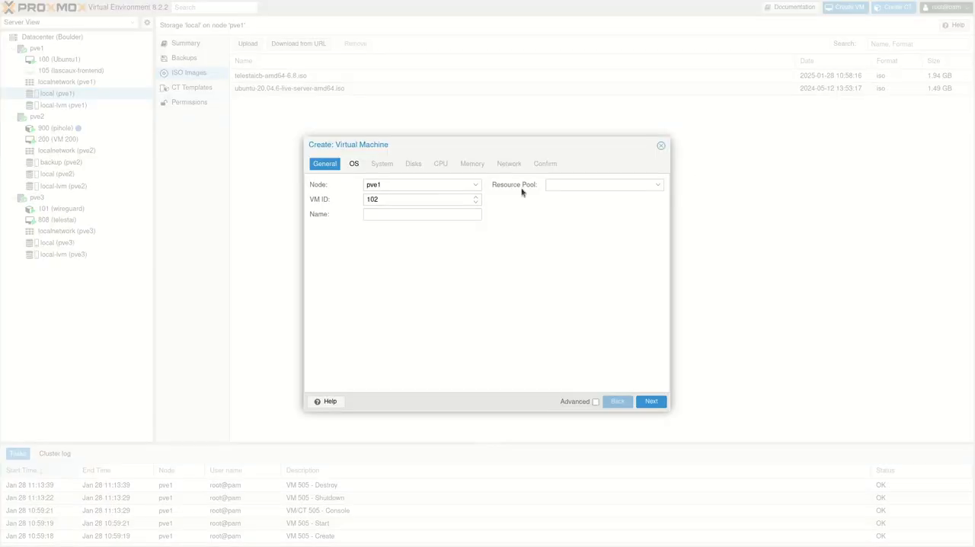
pyautogui.doubleClick(387, 198)
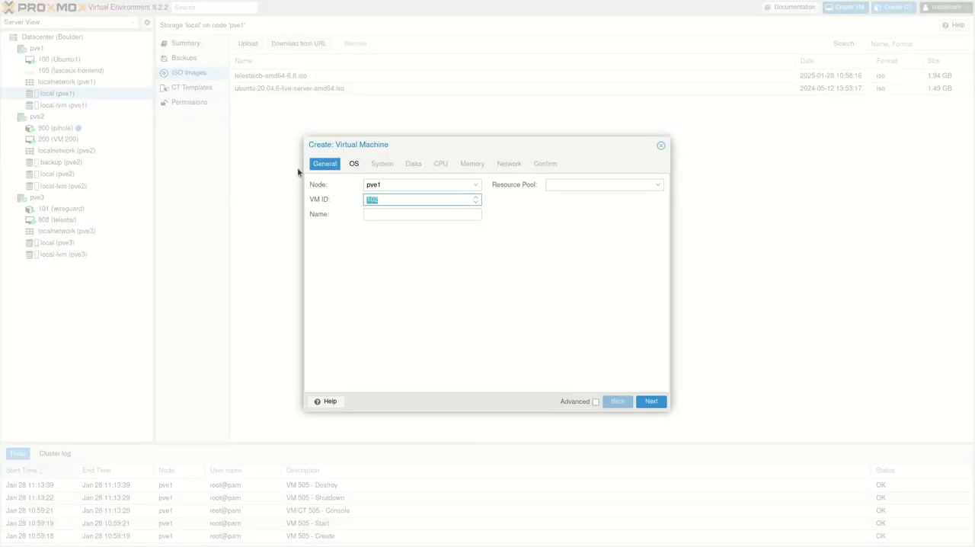
pyautogui.write('505')
pyautogui.press('Tab')
pyautogui.write('Telestai-CB')
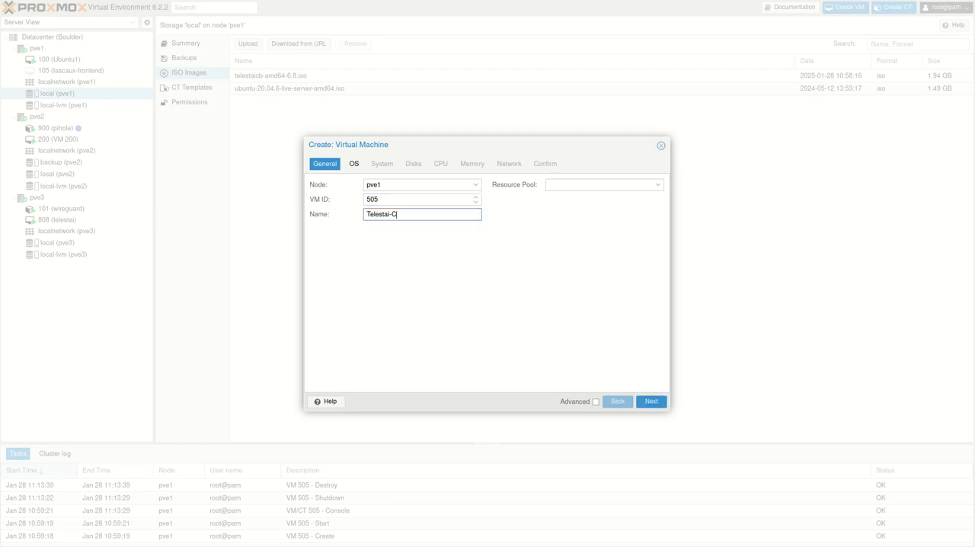
pyautogui.click(575, 367)
# Step: Use the telestaicb-amd64-6.8.iso image from local storage as the virtual machine's installation media
pyautogui.click(362, 166)
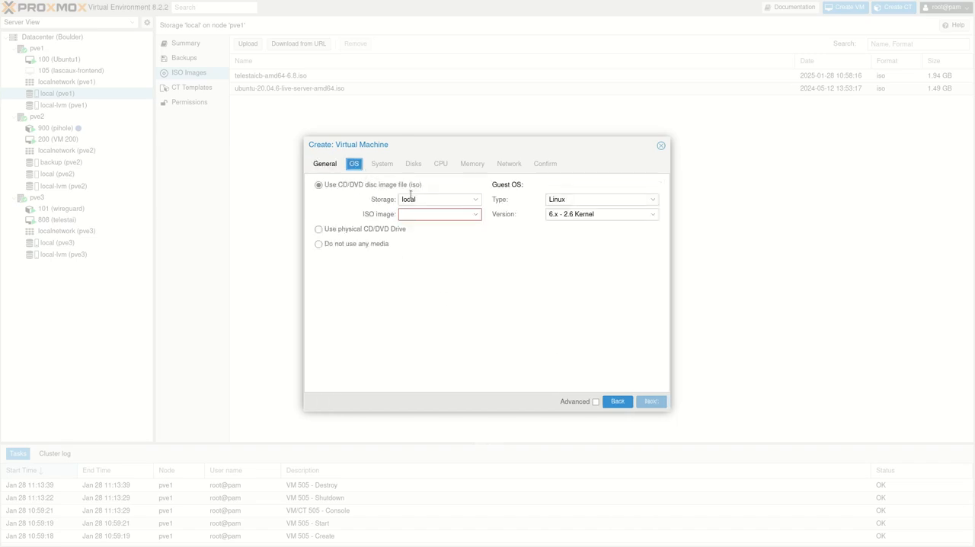
pyautogui.click(430, 214)
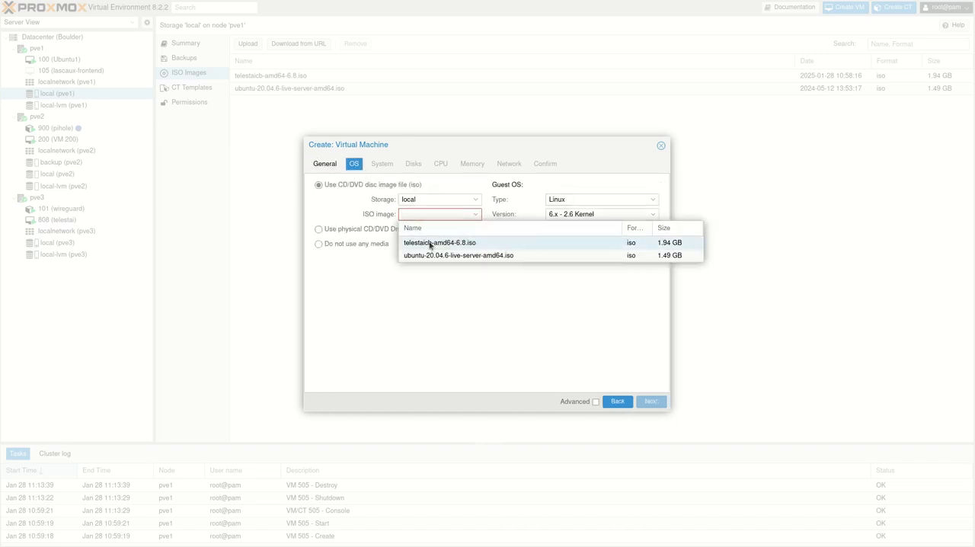
pyautogui.click(431, 242)
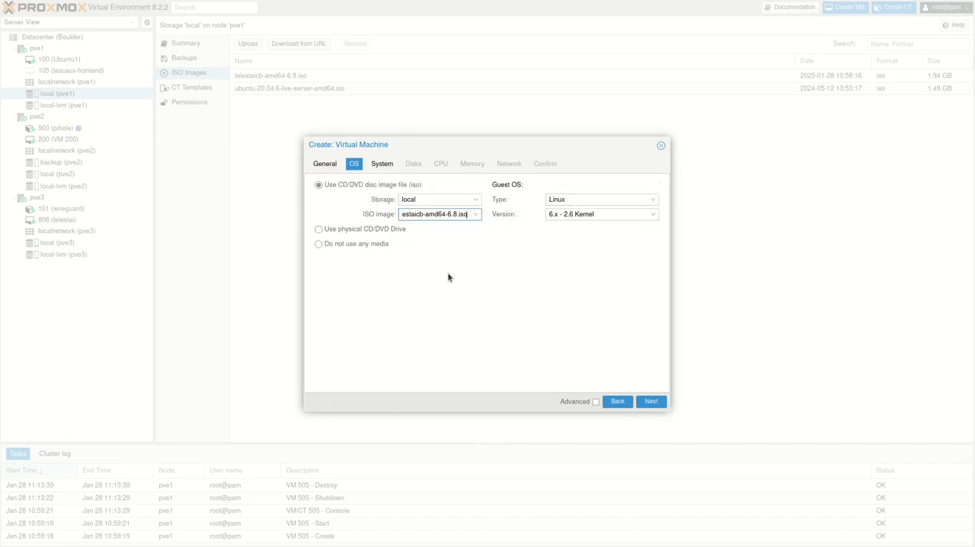
pyautogui.click(651, 402)
# Step: Accept the default system and disk settings and give the virtual machine 2 CPU cores
pyautogui.click(654, 401)
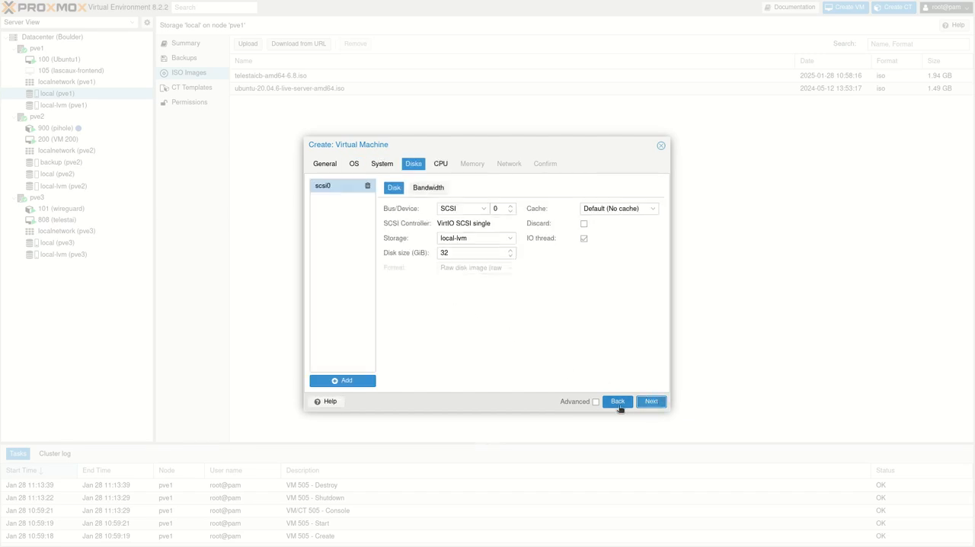
pyautogui.click(652, 403)
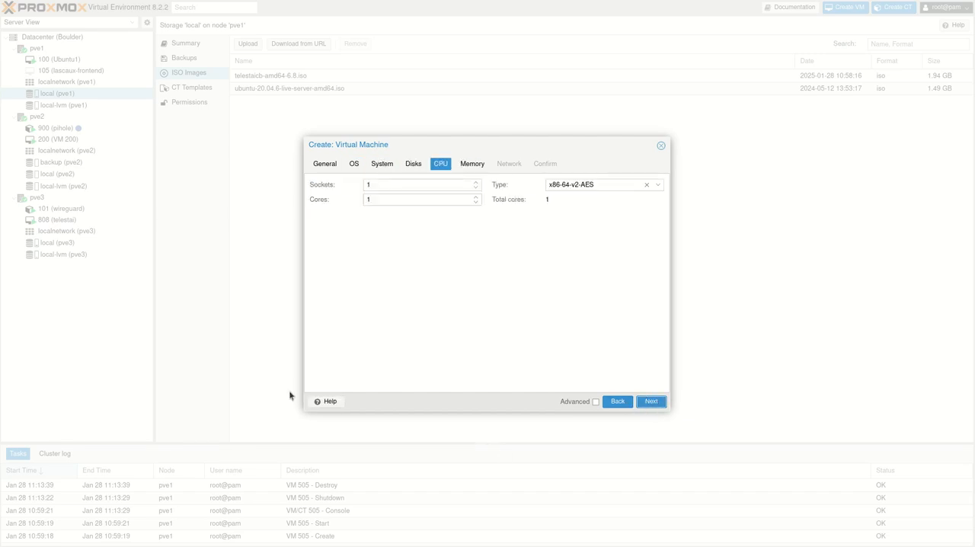
pyautogui.click(476, 198)
pyautogui.click(651, 402)
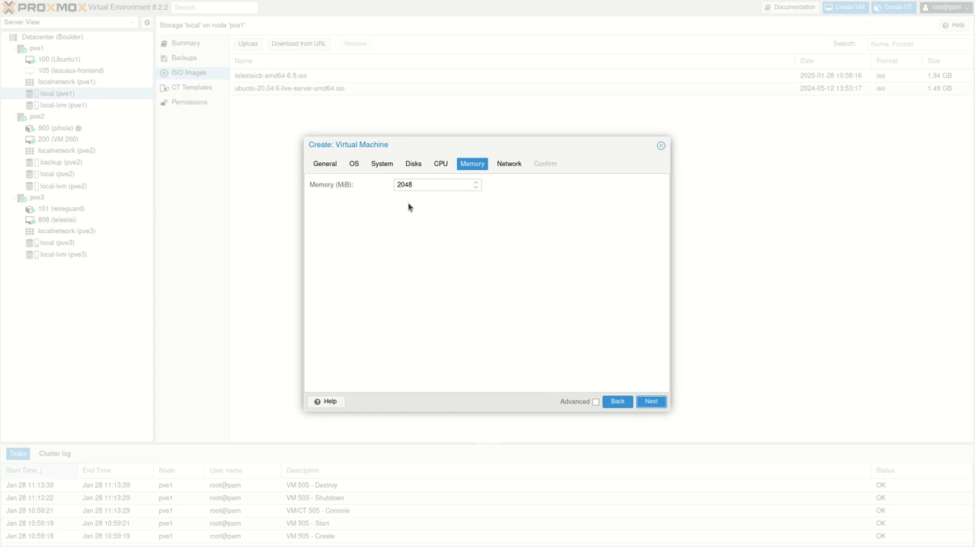
# Step: Accept the default memory and network settings and create the virtual machine with start after creation enabled
pyautogui.click(652, 402)
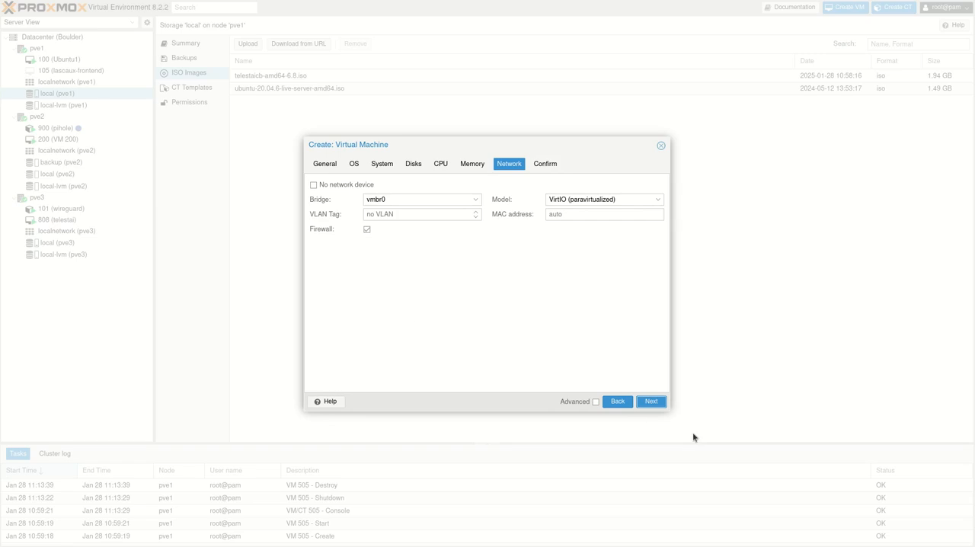
pyautogui.click(654, 403)
pyautogui.click(346, 386)
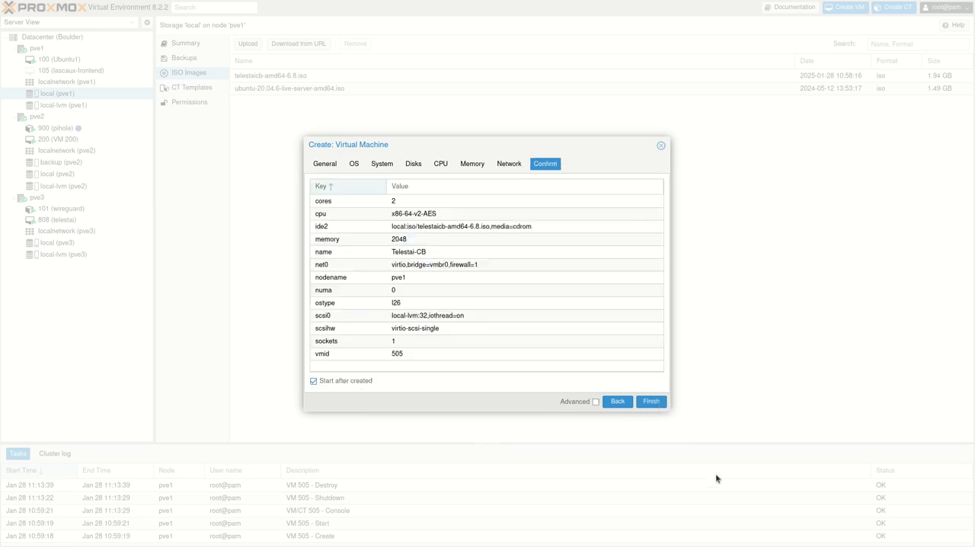
pyautogui.click(652, 404)
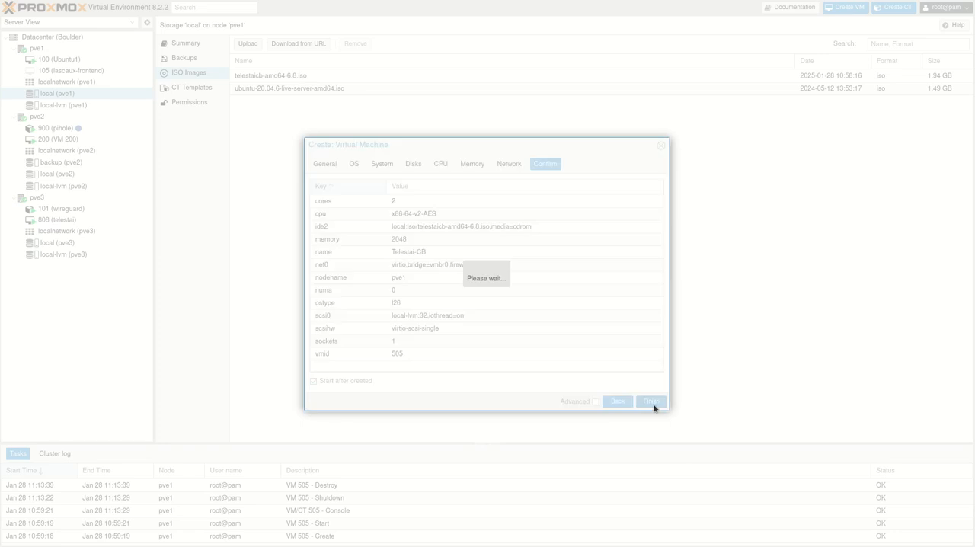
# Step: Open the console of virtual machine 505 (Telestai-CB) in full screen
pyautogui.click(75, 83)
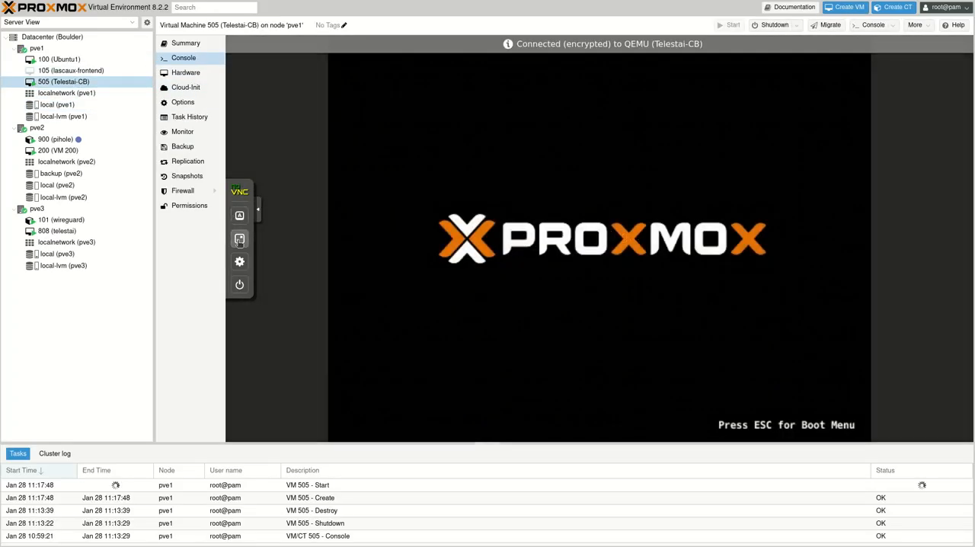
pyautogui.click(239, 239)
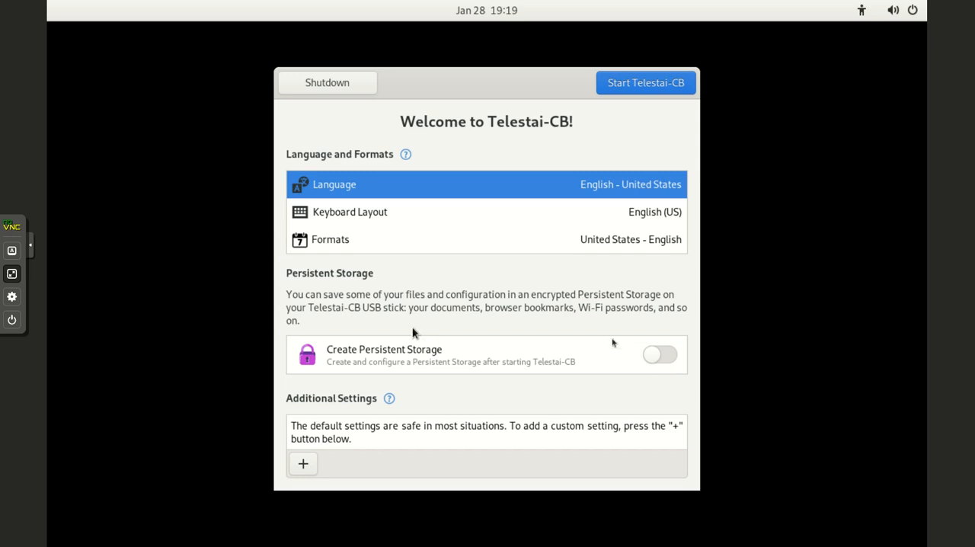
# Step: Start Telestai-CB with Create Persistent Storage enabled and dismiss the Persistent Storage window
pyautogui.click(647, 356)
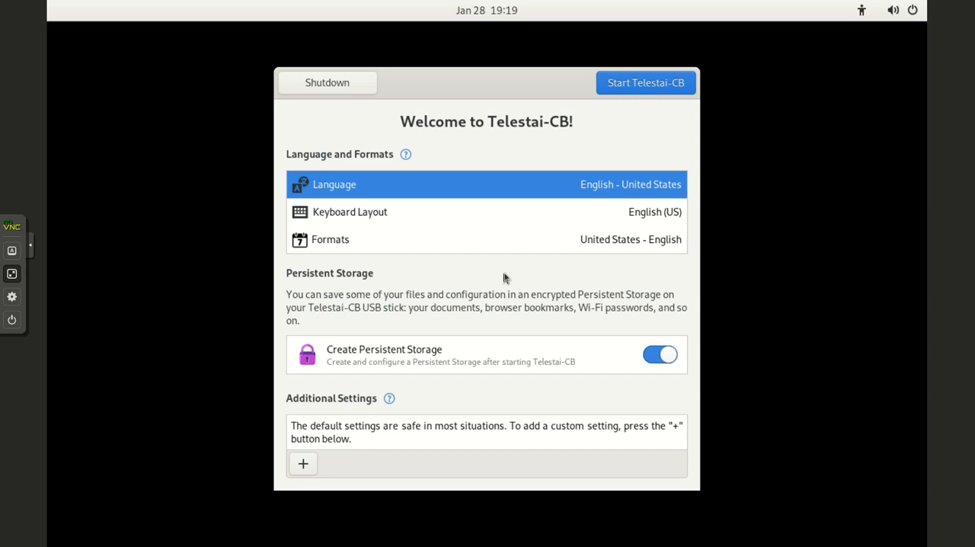
pyautogui.click(625, 87)
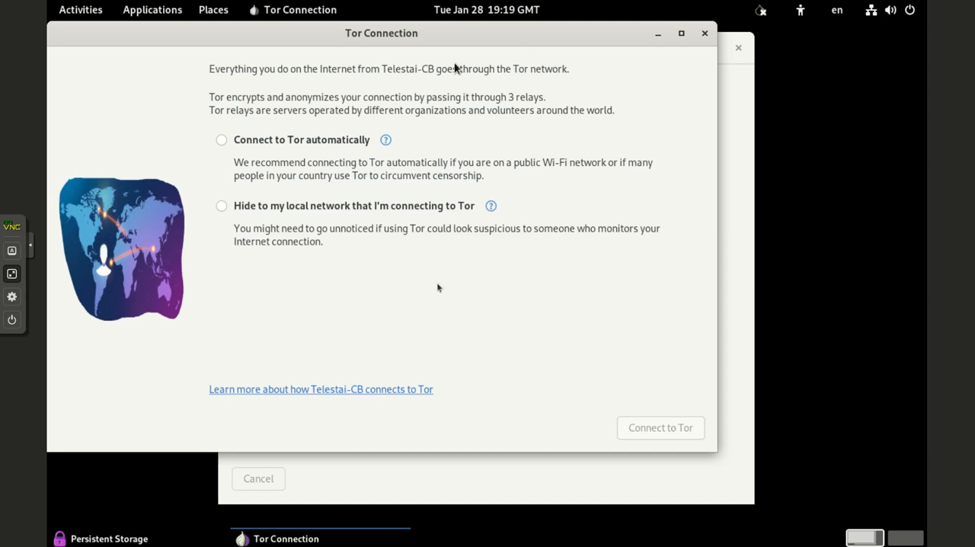
pyautogui.click(575, 500)
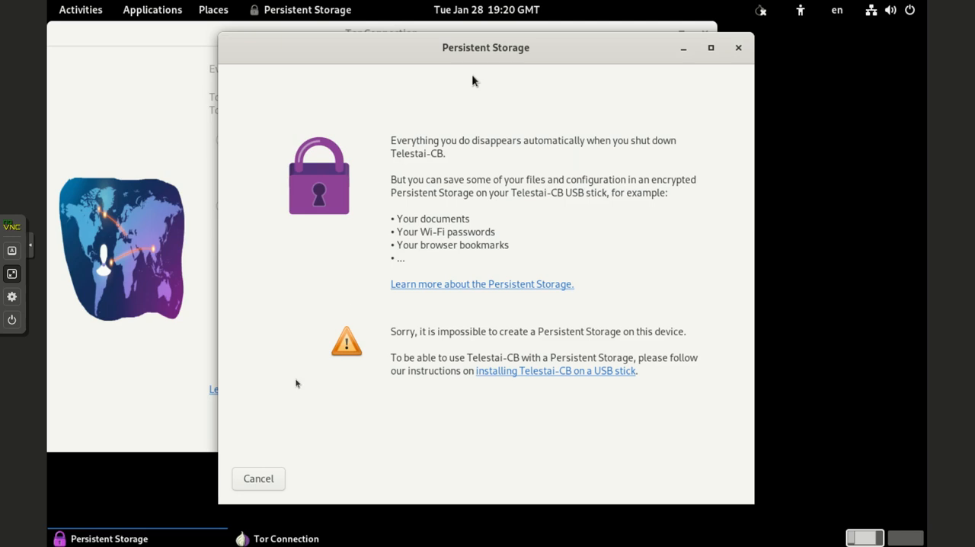
pyautogui.click(738, 49)
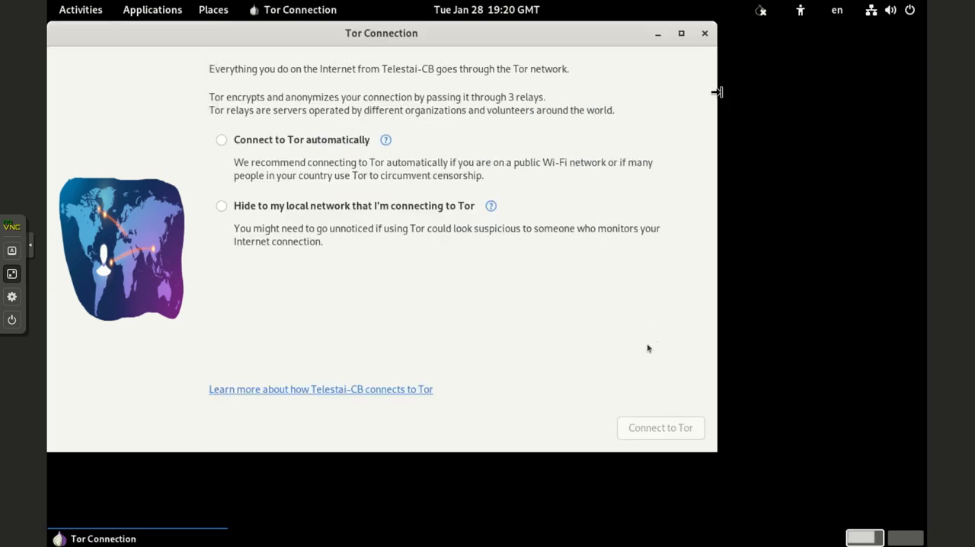
# Step: Connect to Tor automatically without configuring a bridge
pyautogui.moveTo(333, 44); pyautogui.dragTo(376, 61)
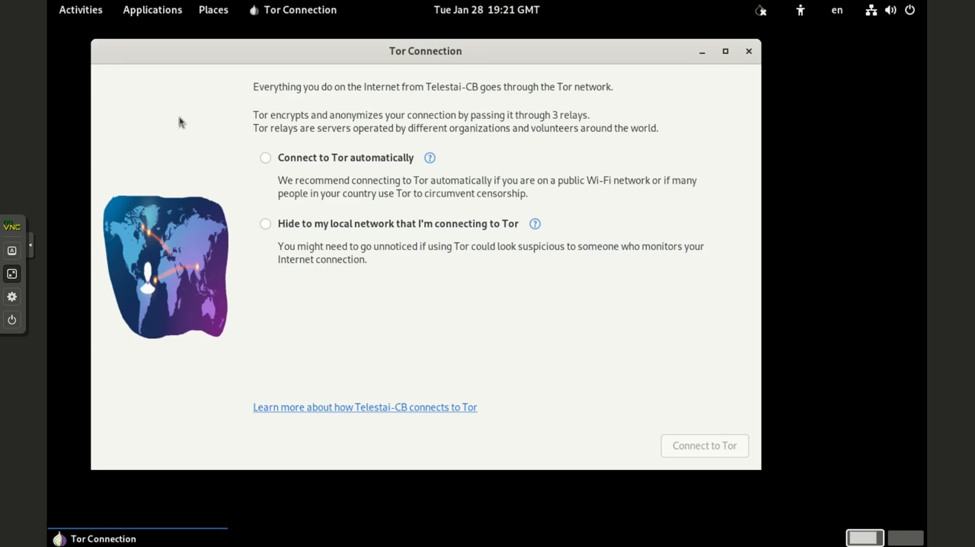
pyautogui.click(265, 158)
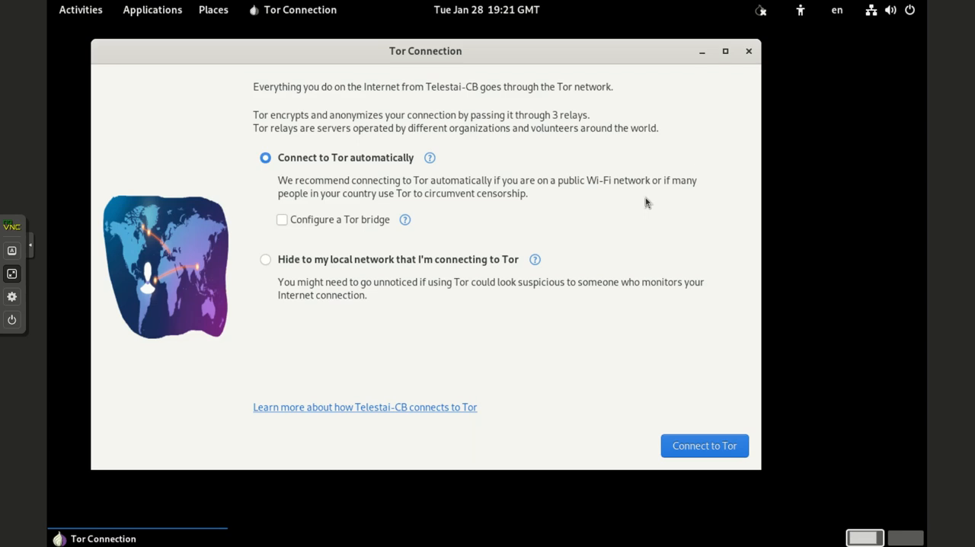
pyautogui.click(705, 446)
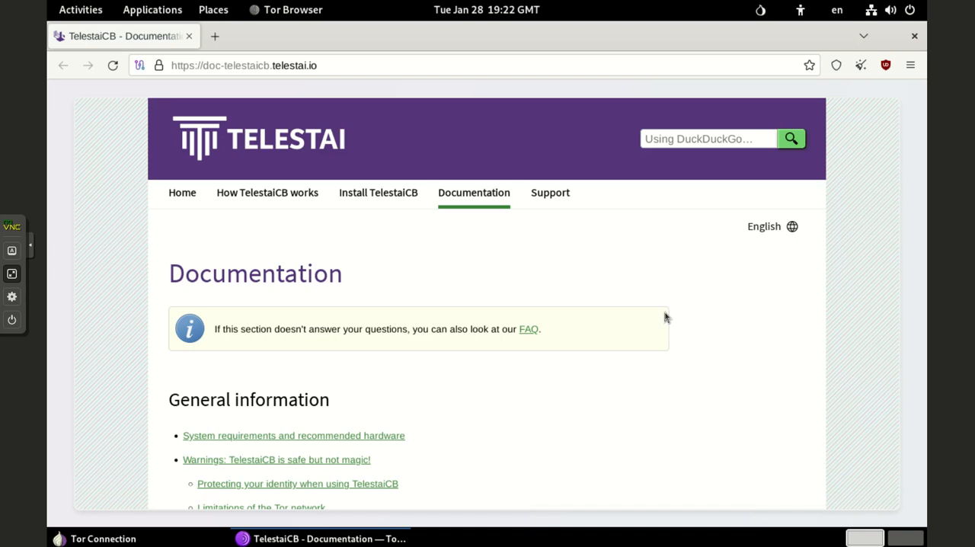
# Step: Skim the topics on the TelestaiCB documentation page, from general information through installation and upgrading
pyautogui.scroll(-5, 633, 347)
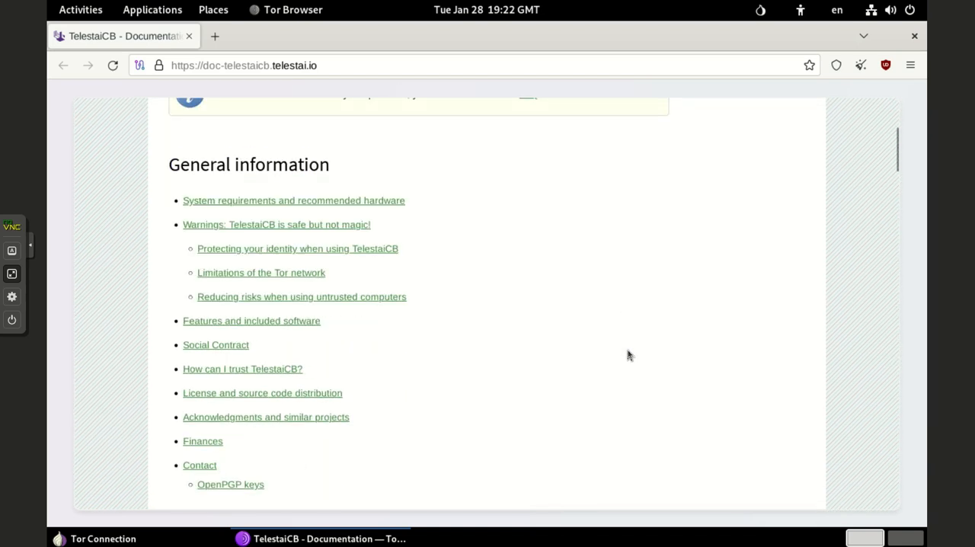
pyautogui.scroll(-10, 629, 355)
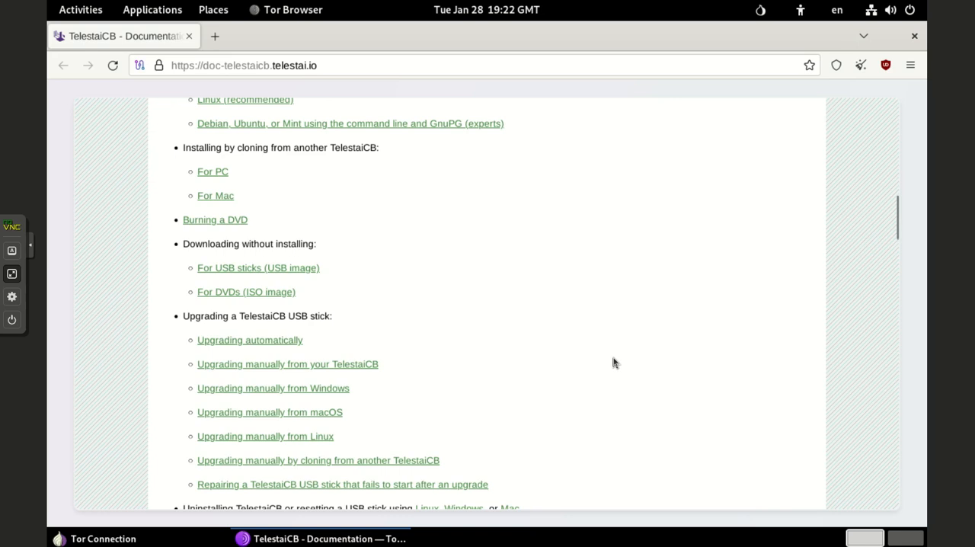
pyautogui.scroll(-4, 614, 363)
pyautogui.scroll(20, 614, 362)
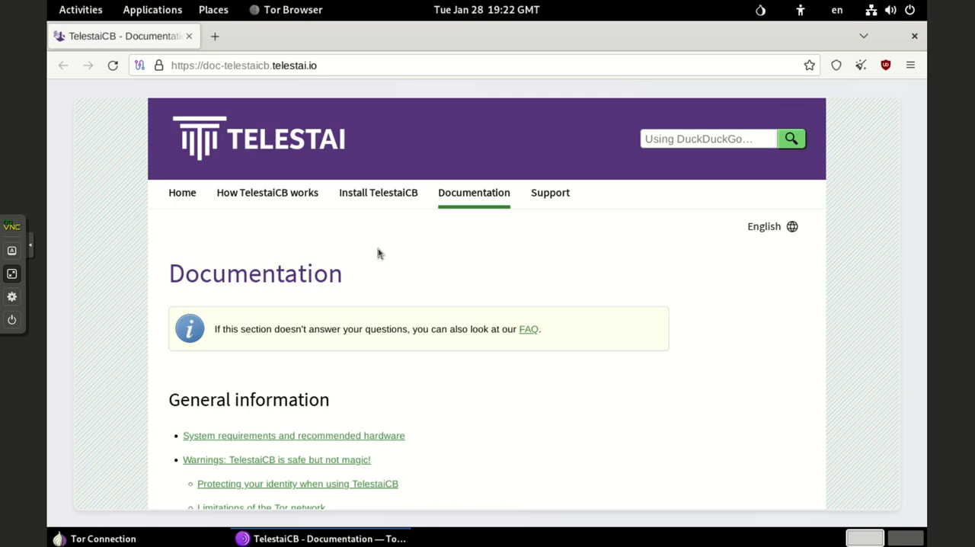
# Step: Search the web for "what is my public ip address" in a new browser tab
pyautogui.click(215, 35)
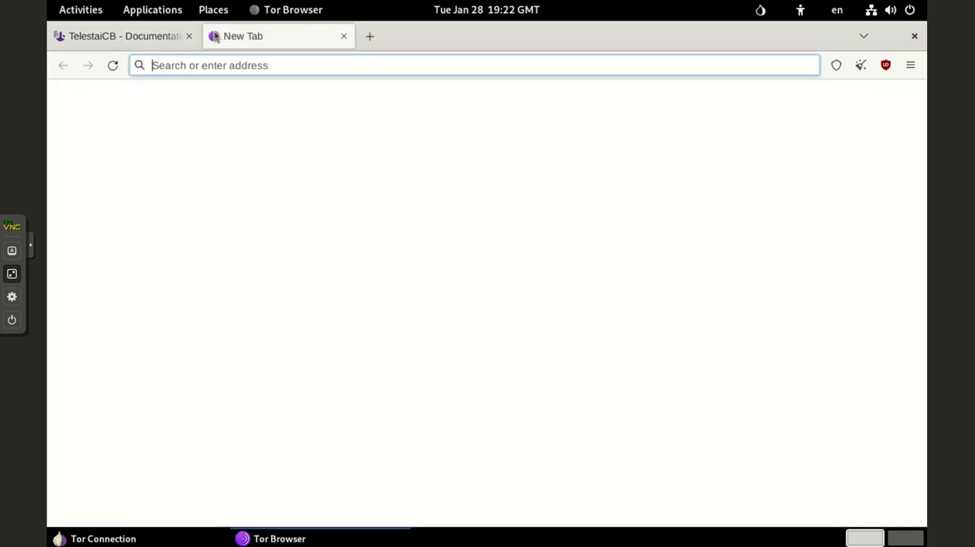
pyautogui.write('what is my public ip addres')
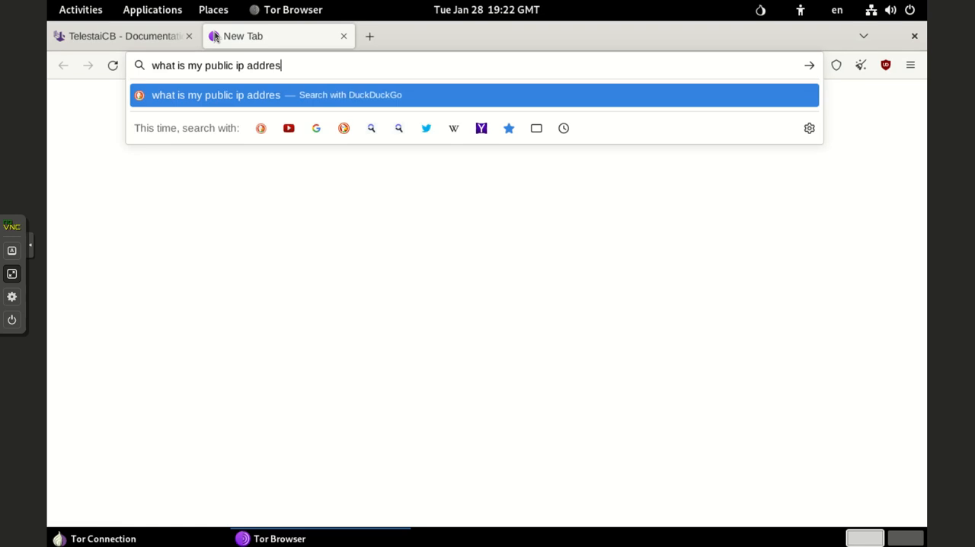
pyautogui.write('s')
pyautogui.press('Return')
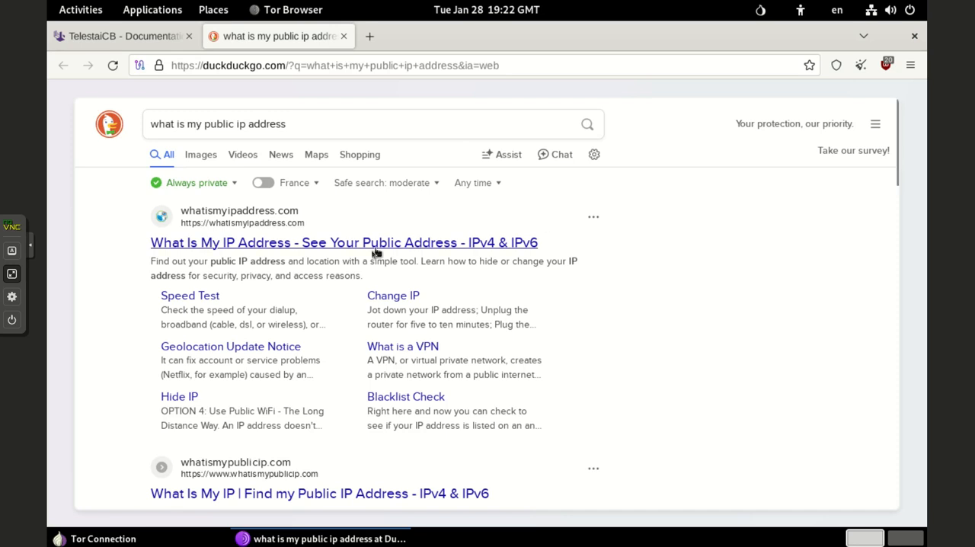
# Step: Open the whatismyipaddress.com result, agree to its privacy notice, and examine the reported IP addresses and location details
pyautogui.click(358, 250)
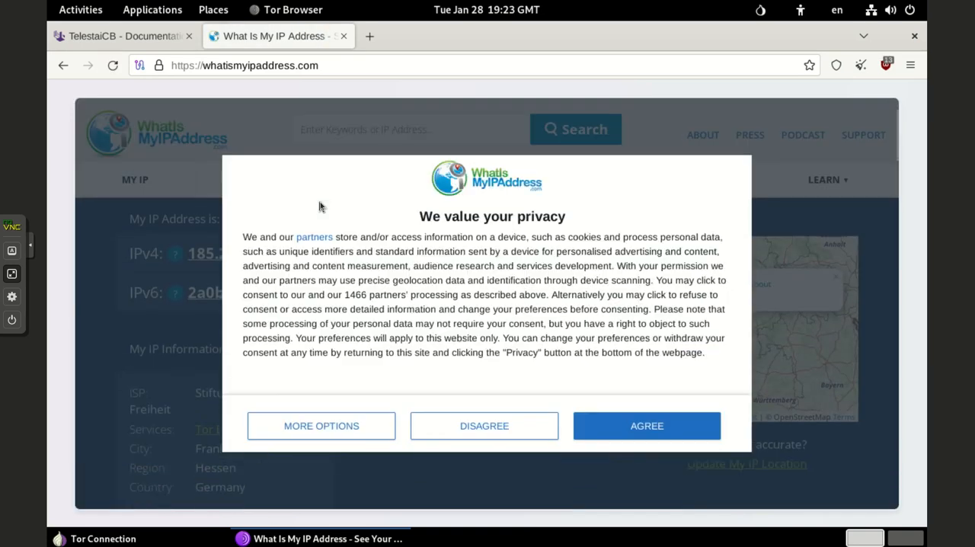
pyautogui.click(597, 418)
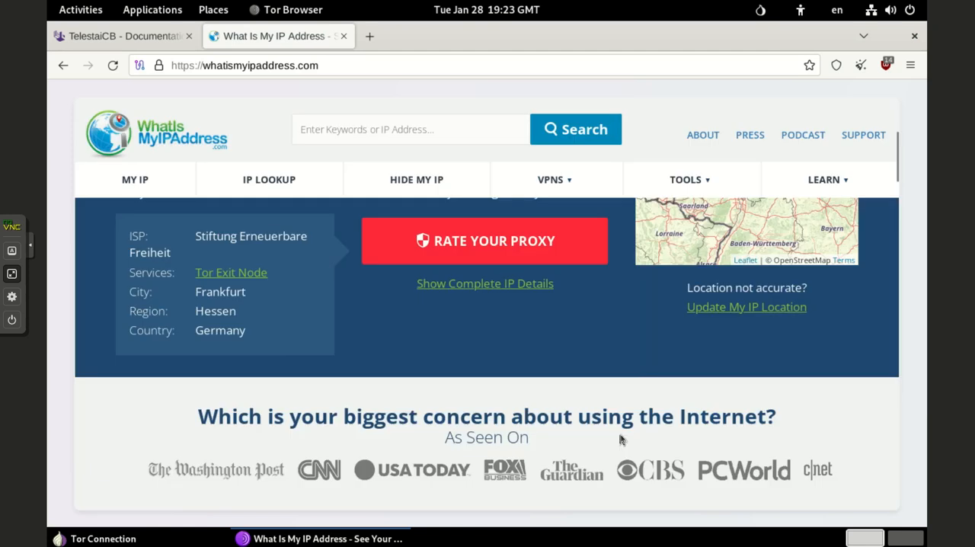
pyautogui.scroll(2, 295, 358)
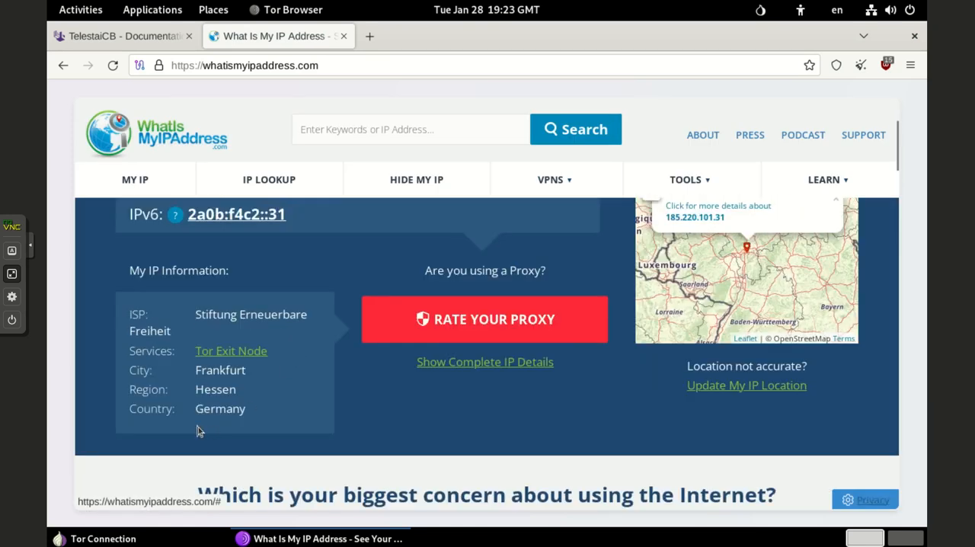
pyautogui.scroll(2, 365, 444)
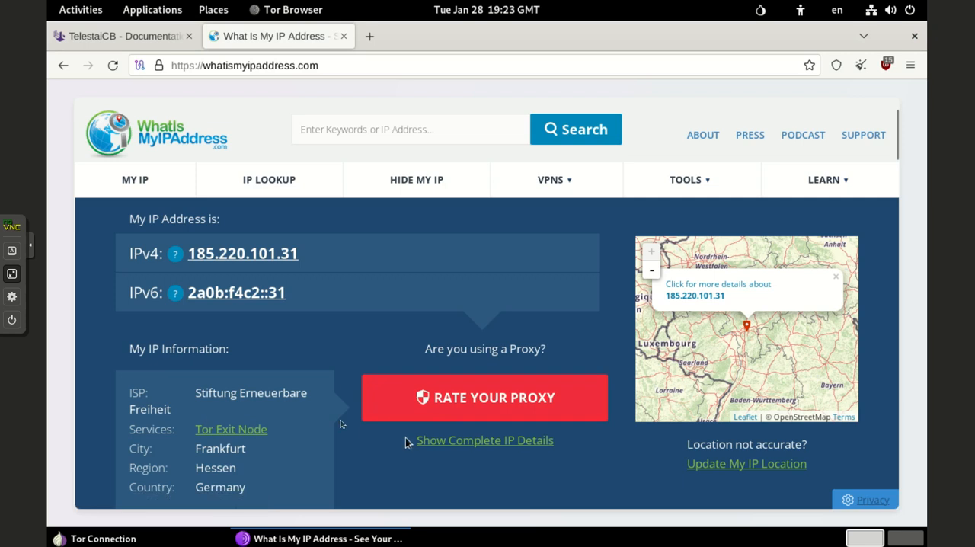
pyautogui.scroll(-4, 282, 336)
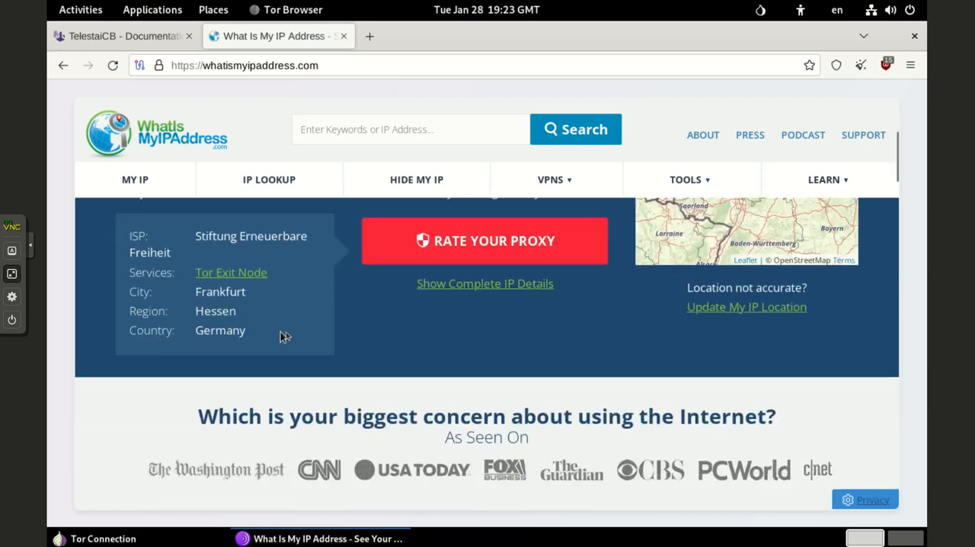
pyautogui.scroll(2, 285, 336)
pyautogui.scroll(4, 285, 336)
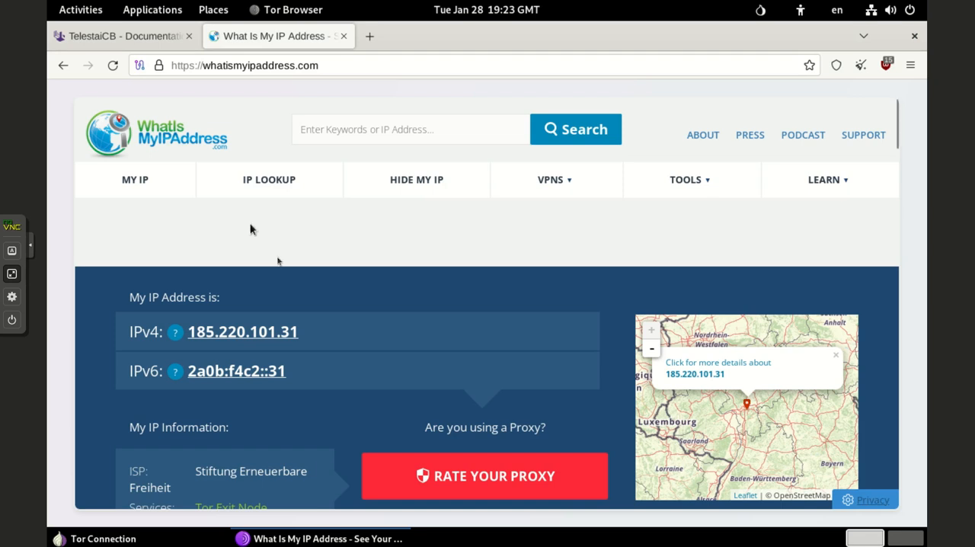
# Step: Close both open browser tabs and the Tor Connection window
pyautogui.click(343, 37)
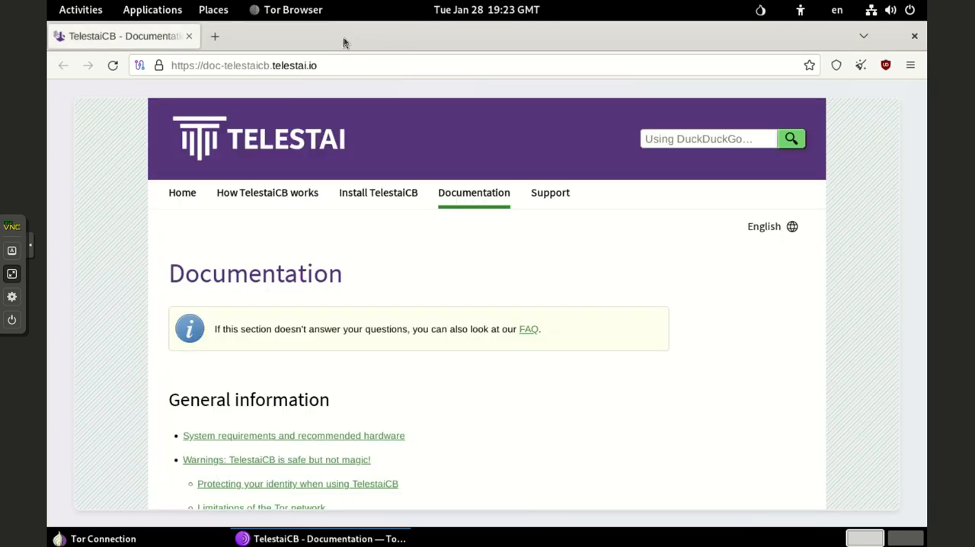
pyautogui.click(190, 36)
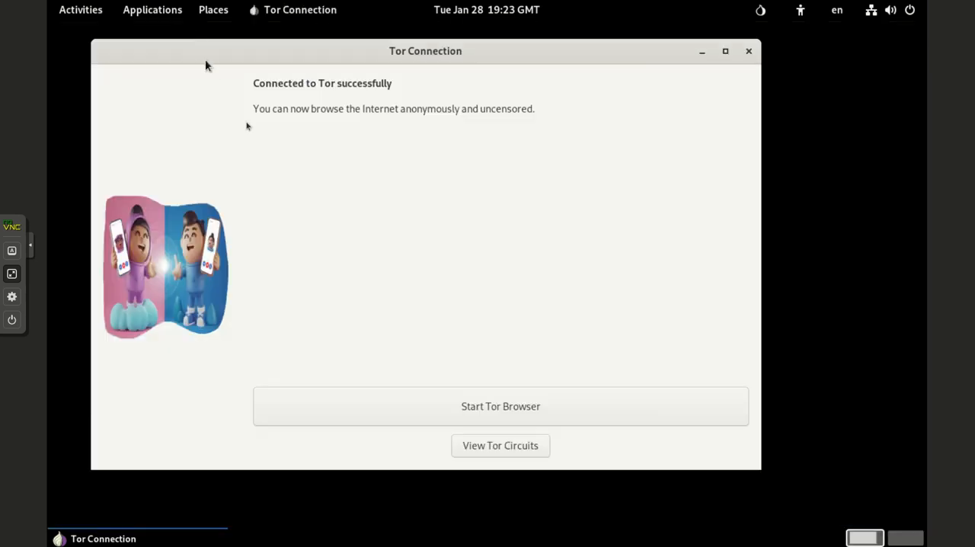
pyautogui.click(748, 52)
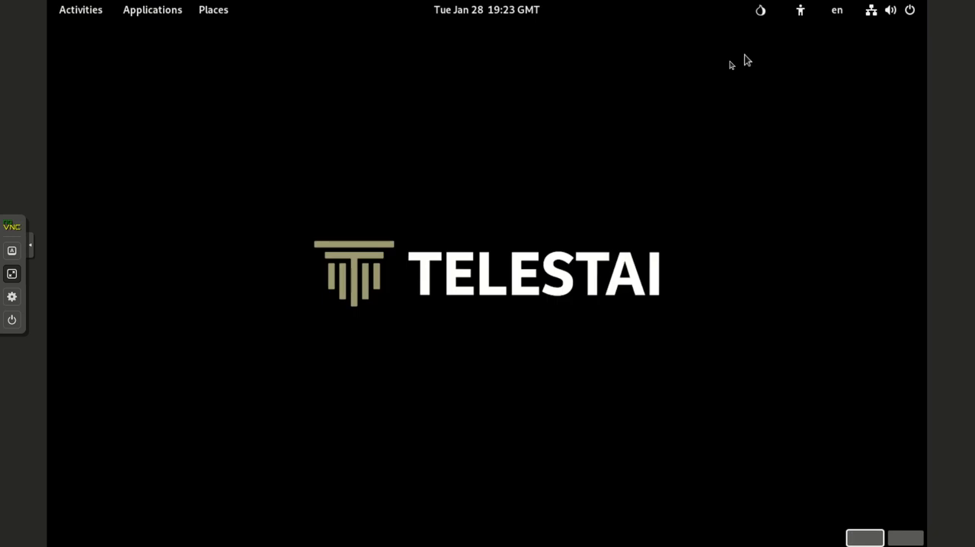
# Step: Look through both pages of the installed applications overview
pyautogui.click(147, 6)
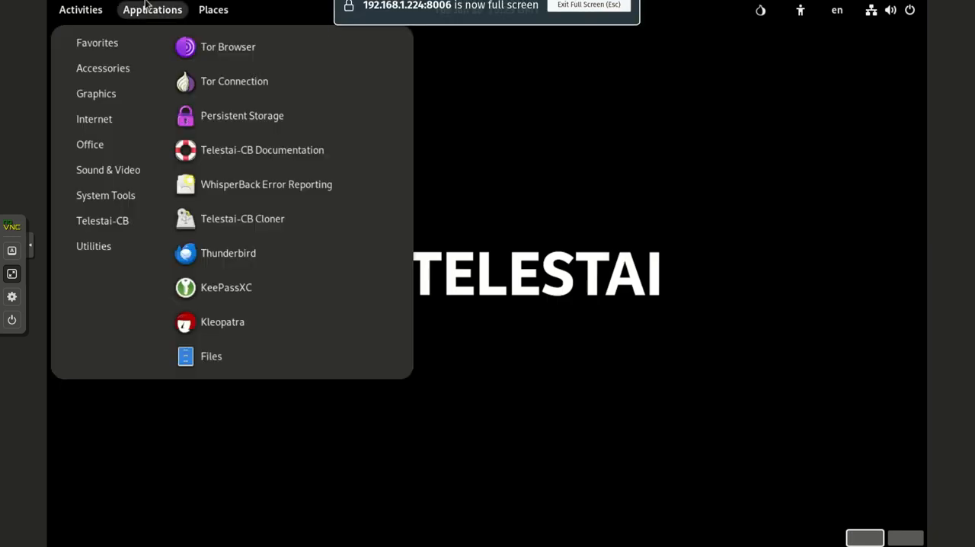
pyautogui.click(87, 8)
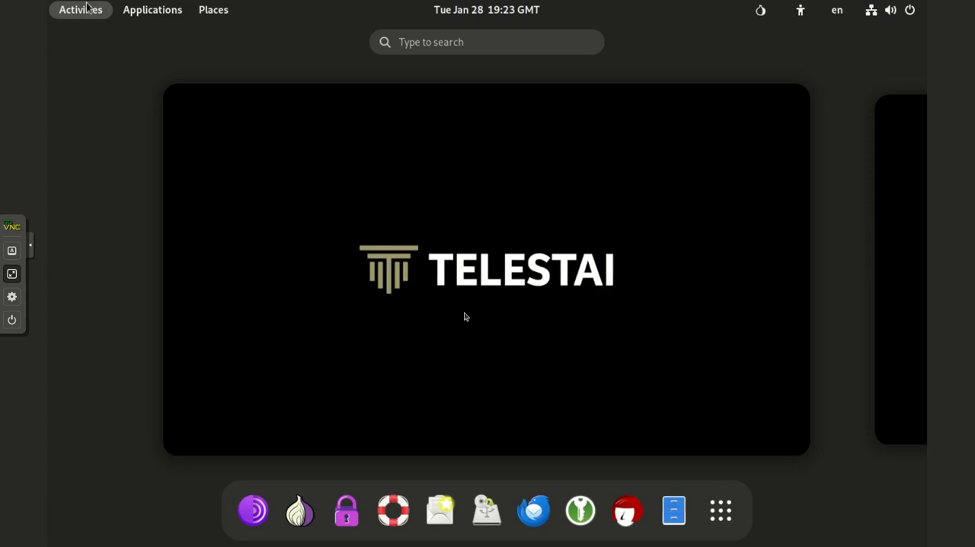
pyautogui.click(721, 511)
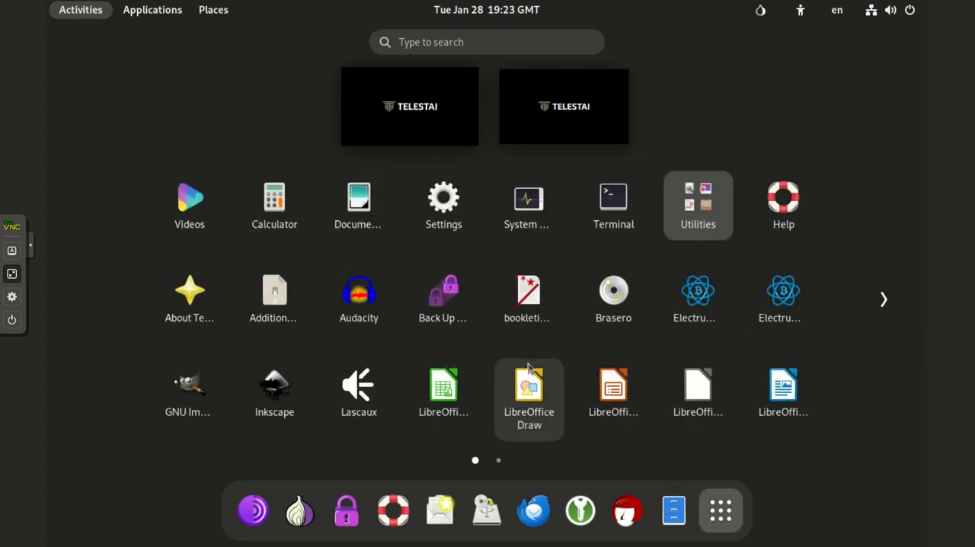
pyautogui.scroll(-1, 394, 341)
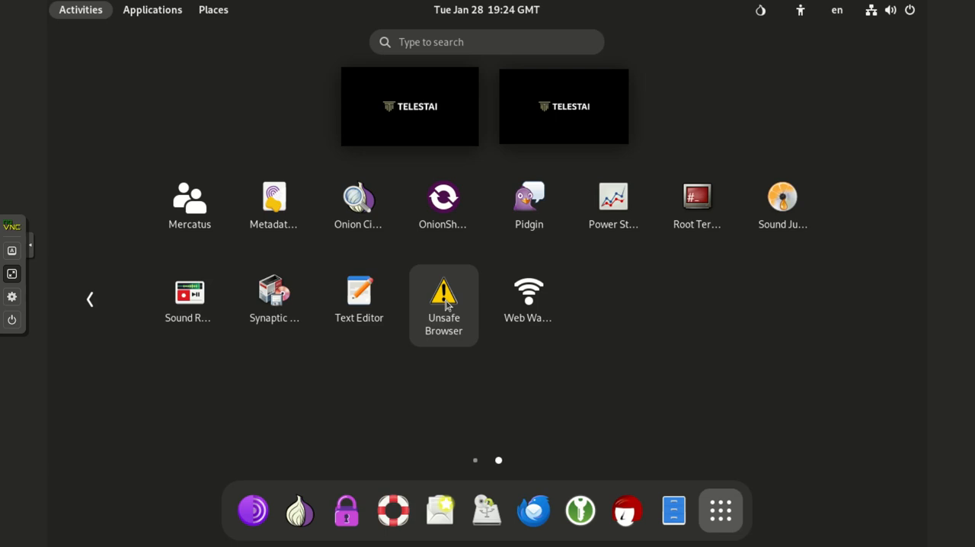
pyautogui.moveTo(389, 389); pyautogui.dragTo(913, 305)
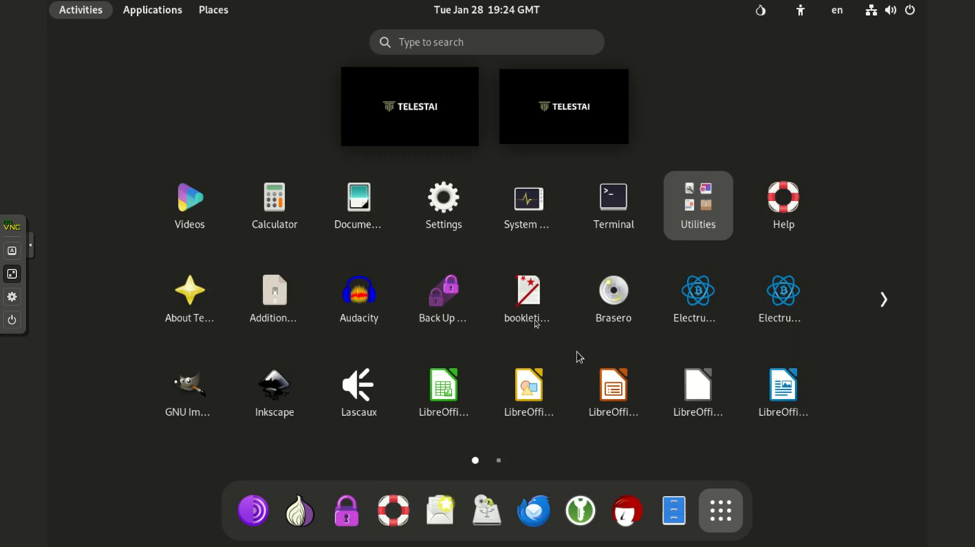
# Step: Browse the programs in the Telestai-CB, Office, Internet and Utilities application categories
pyautogui.click(131, 20)
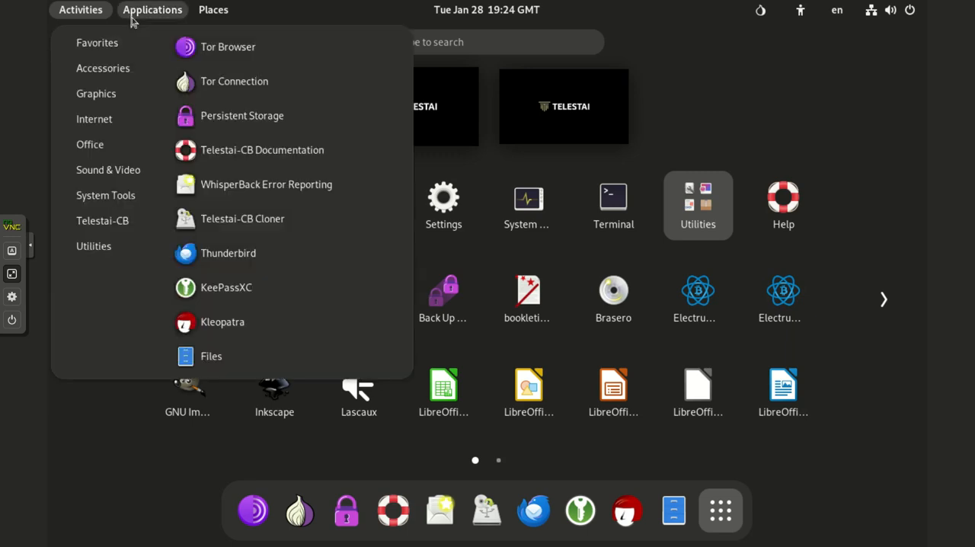
pyautogui.moveTo(101, 217)
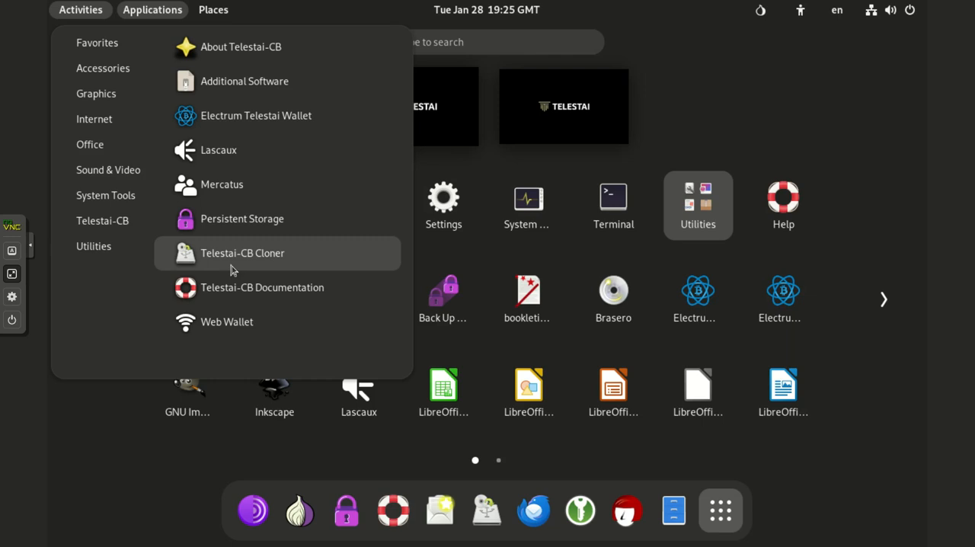
pyautogui.moveTo(83, 207)
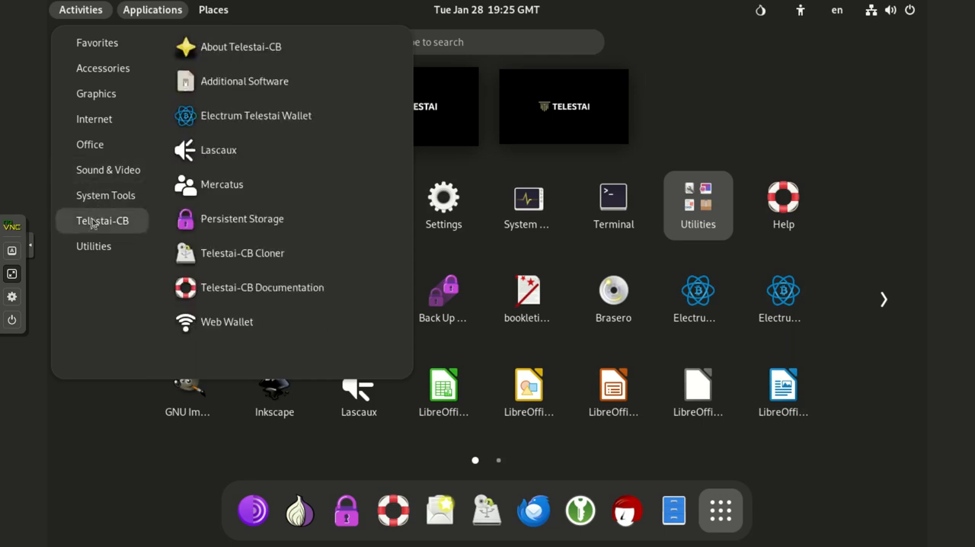
pyautogui.moveTo(104, 152)
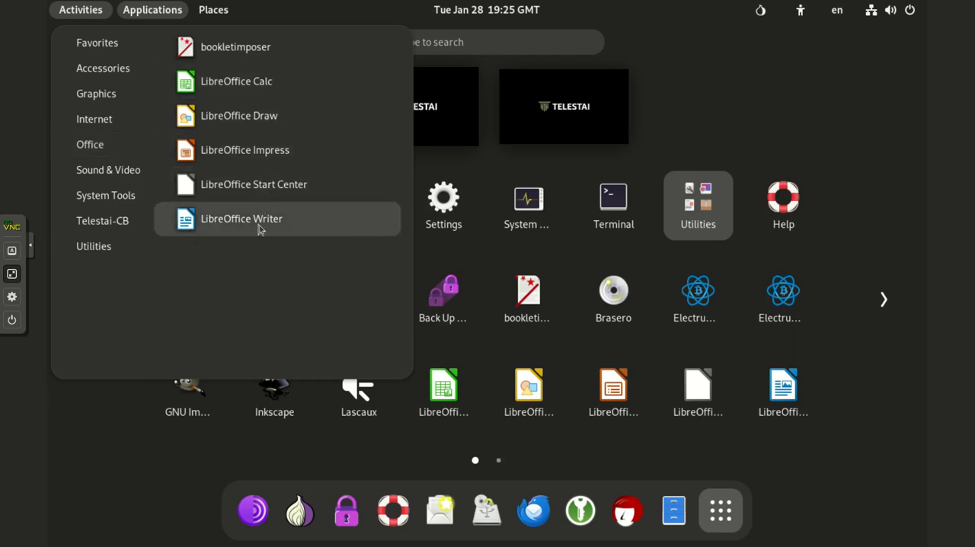
pyautogui.moveTo(102, 117)
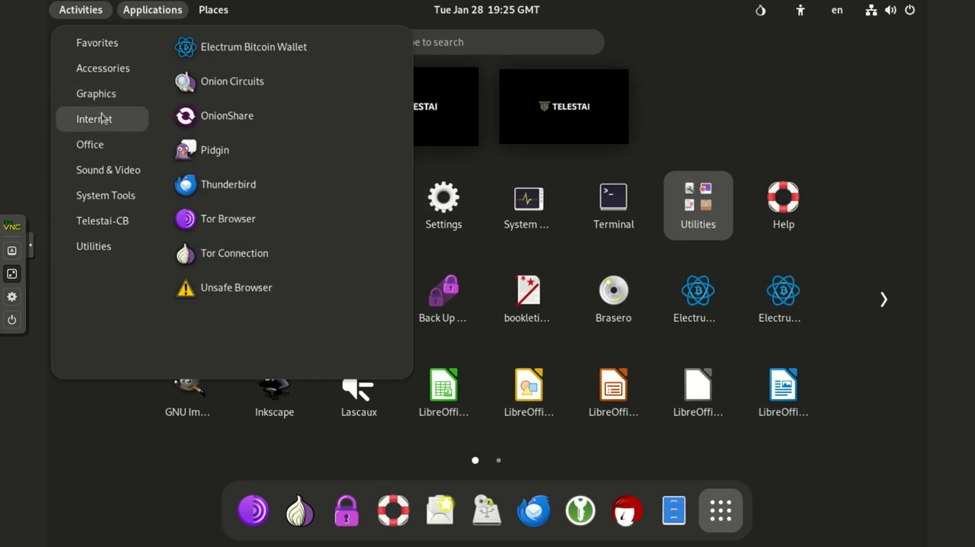
pyautogui.moveTo(94, 246)
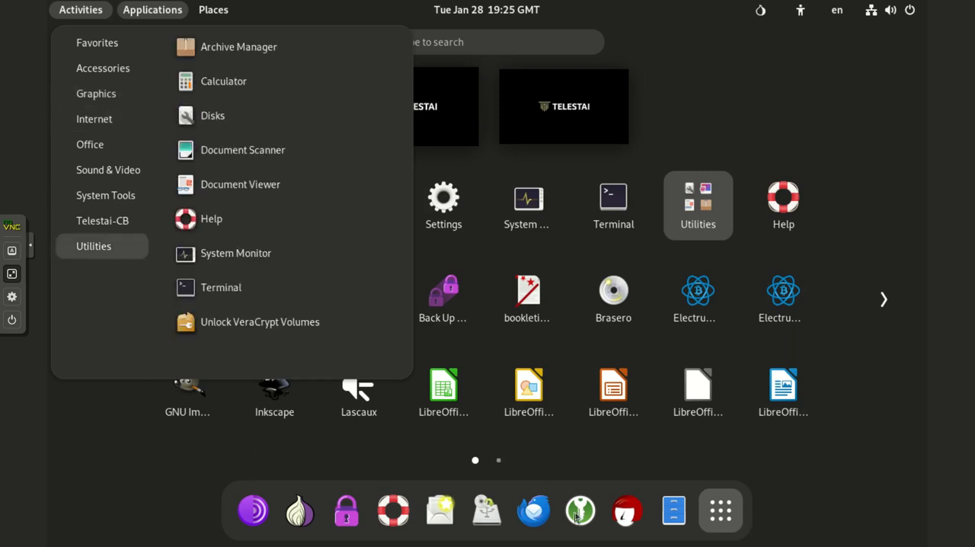
# Step: Leave the application categories, open KeePassXC to view its welcome screen, and close it
pyautogui.click(783, 456)
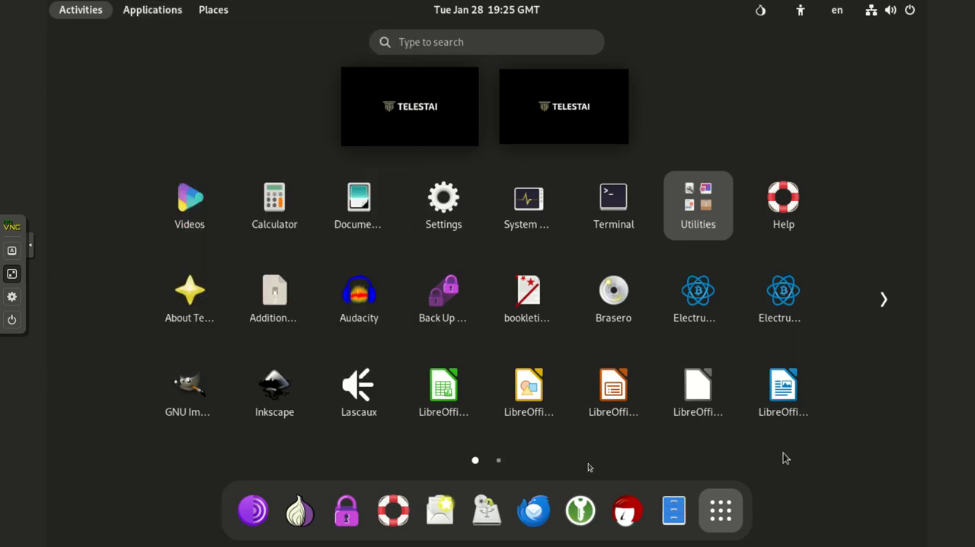
pyautogui.click(581, 511)
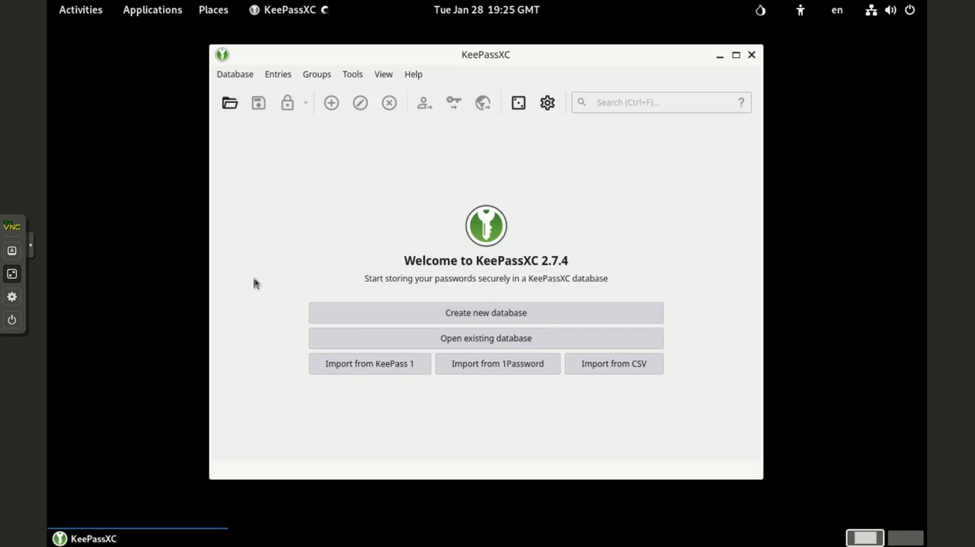
pyautogui.click(751, 55)
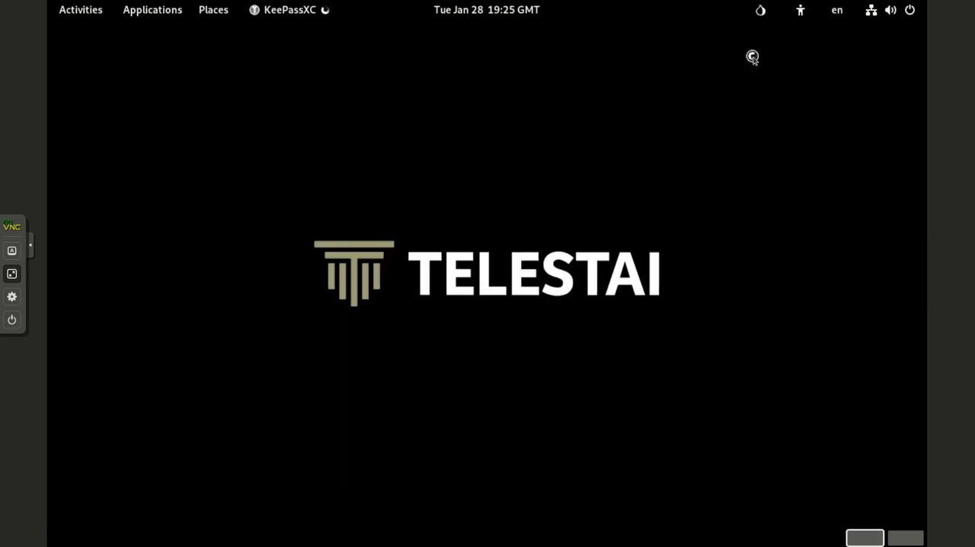
# Step: Open the system settings, look through the full list of settings categories, and close the window
pyautogui.click(903, 8)
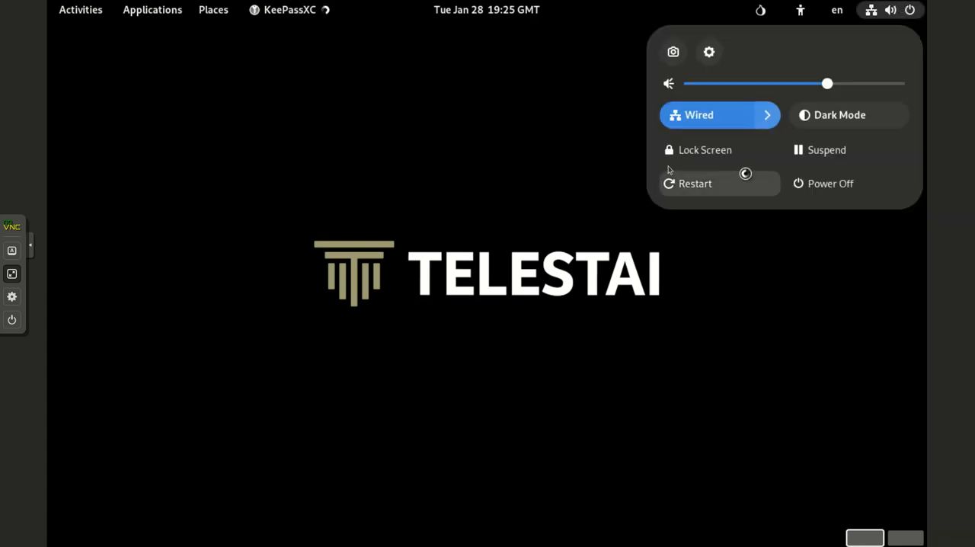
pyautogui.click(710, 51)
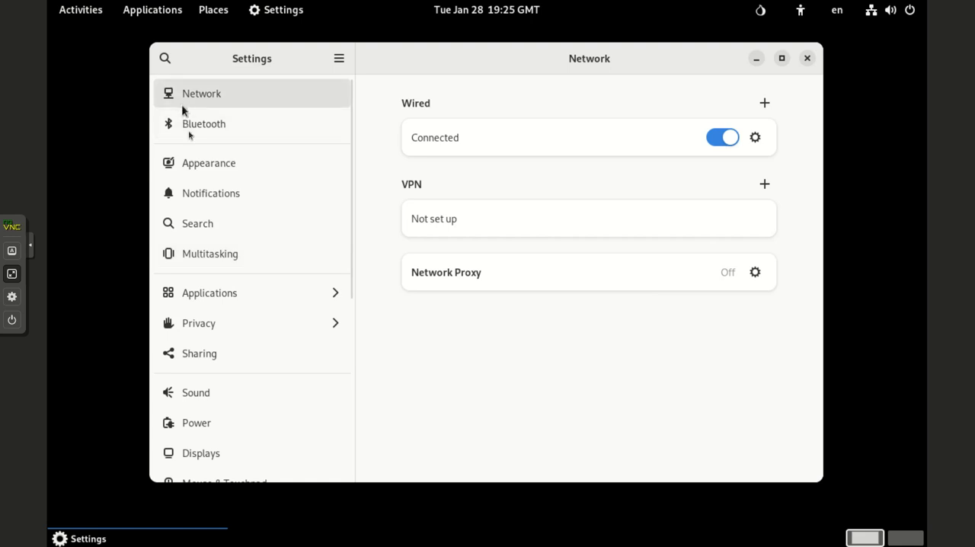
pyautogui.scroll(-1, 195, 190)
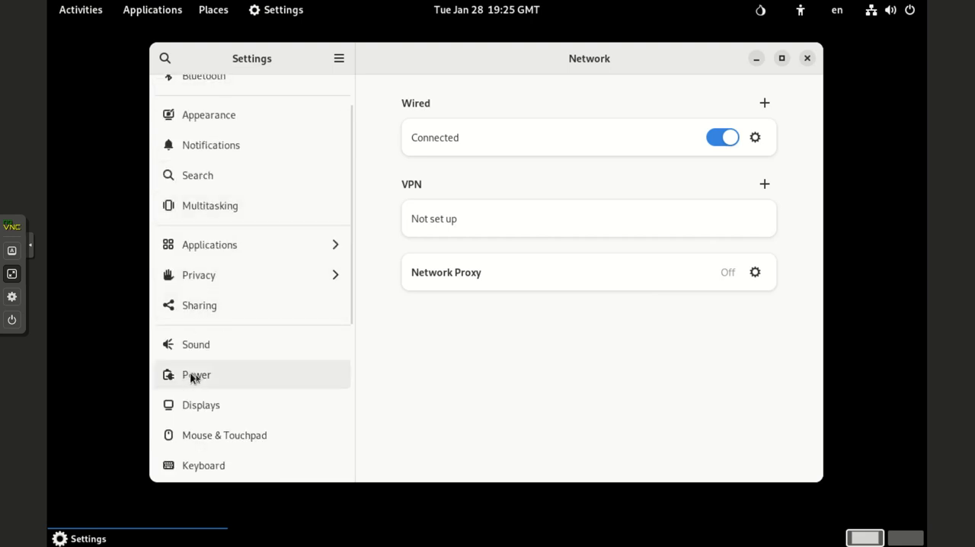
pyautogui.scroll(-4, 195, 373)
pyautogui.scroll(-3, 201, 342)
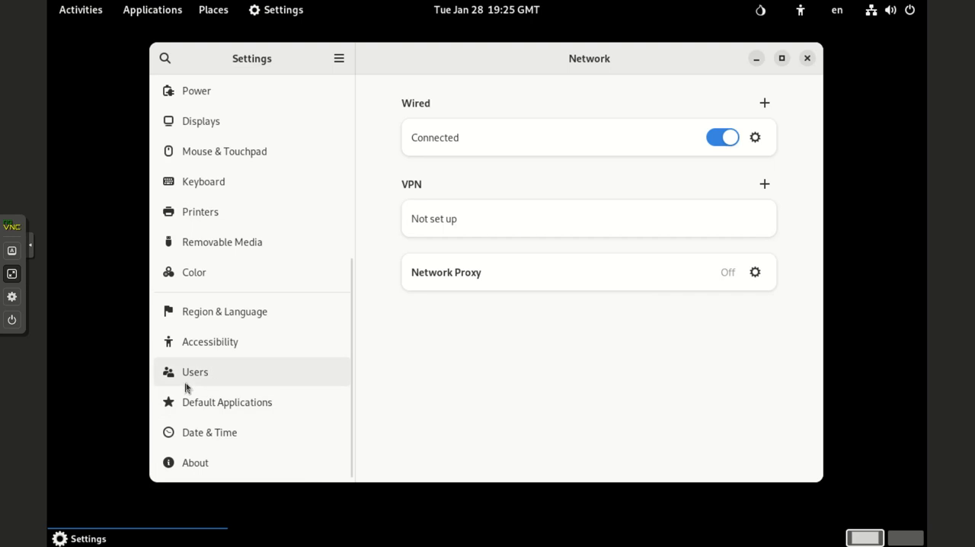
pyautogui.click(809, 59)
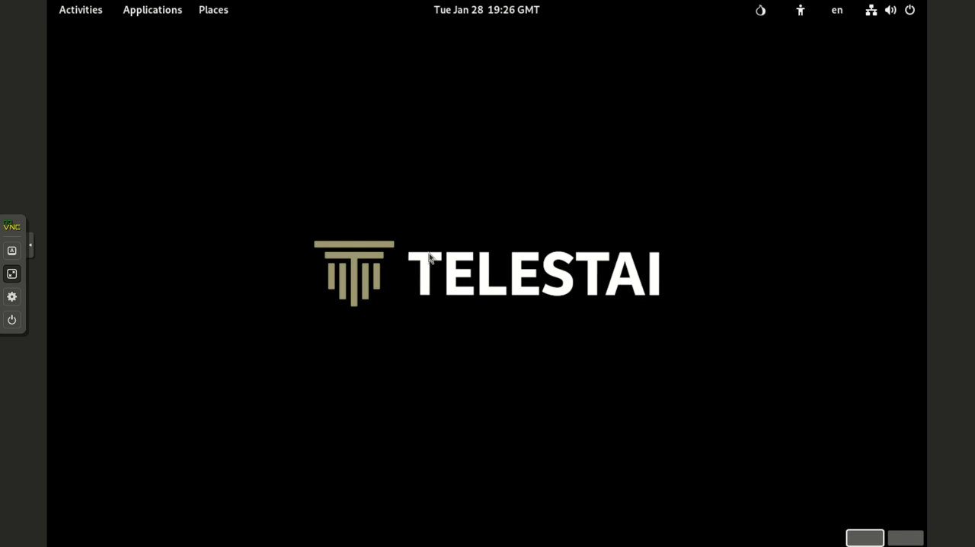
# Step: Open a terminal and list the contents of the home directory
pyautogui.click(86, 17)
pyautogui.click(85, 16)
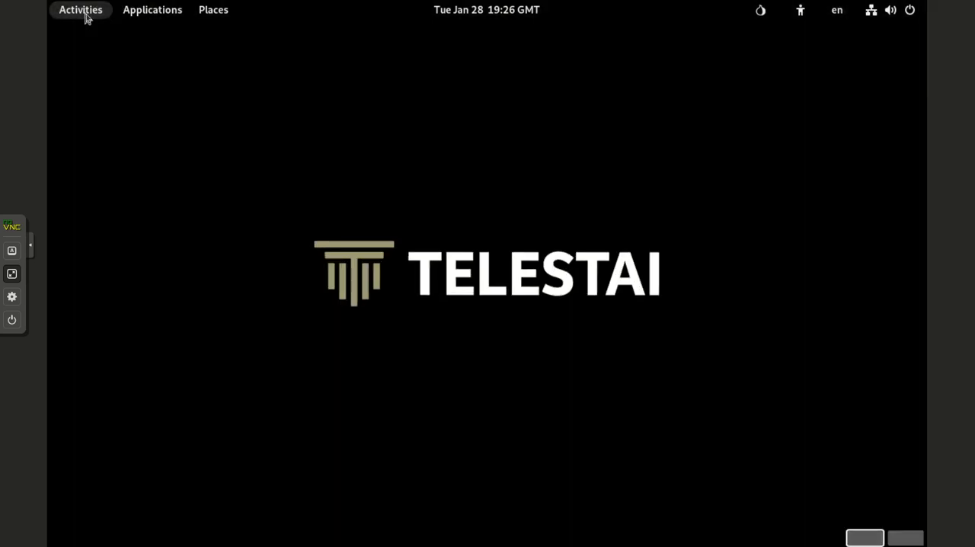
pyautogui.click(129, 13)
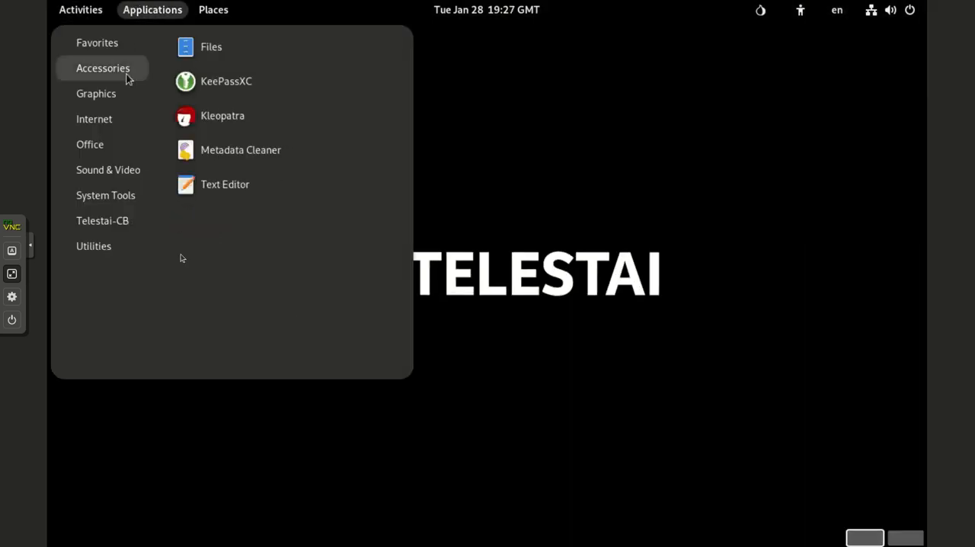
pyautogui.moveTo(99, 228)
pyautogui.moveTo(95, 251)
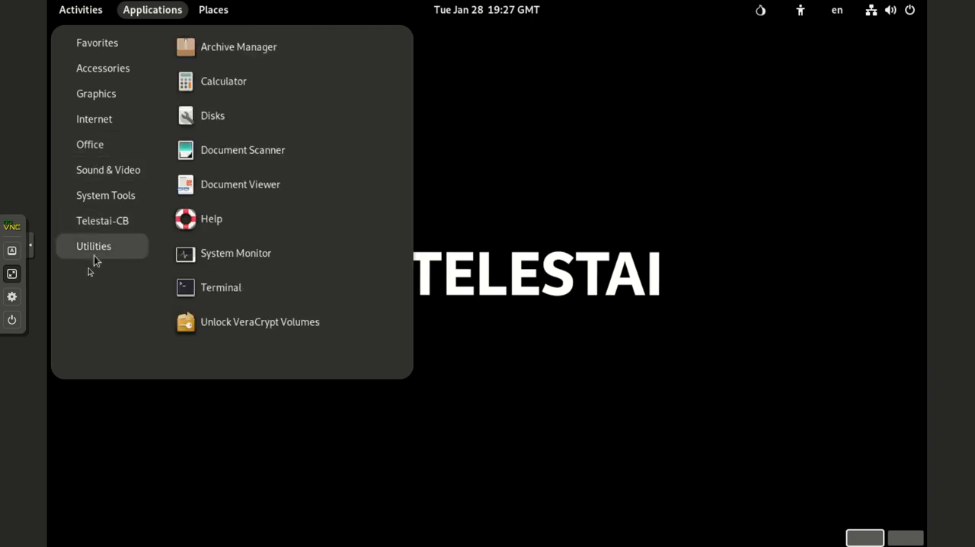
pyautogui.click(187, 286)
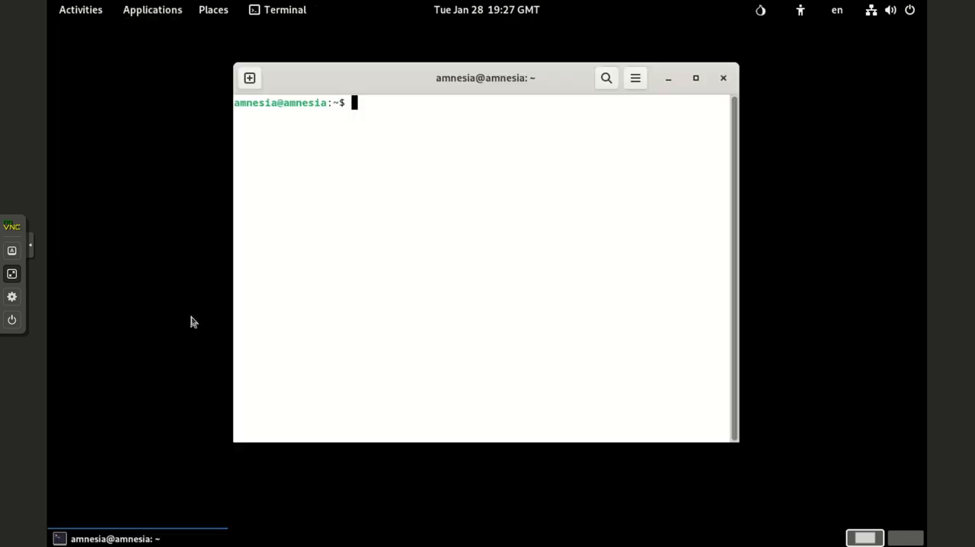
pyautogui.write('ls')
pyautogui.press('Return')
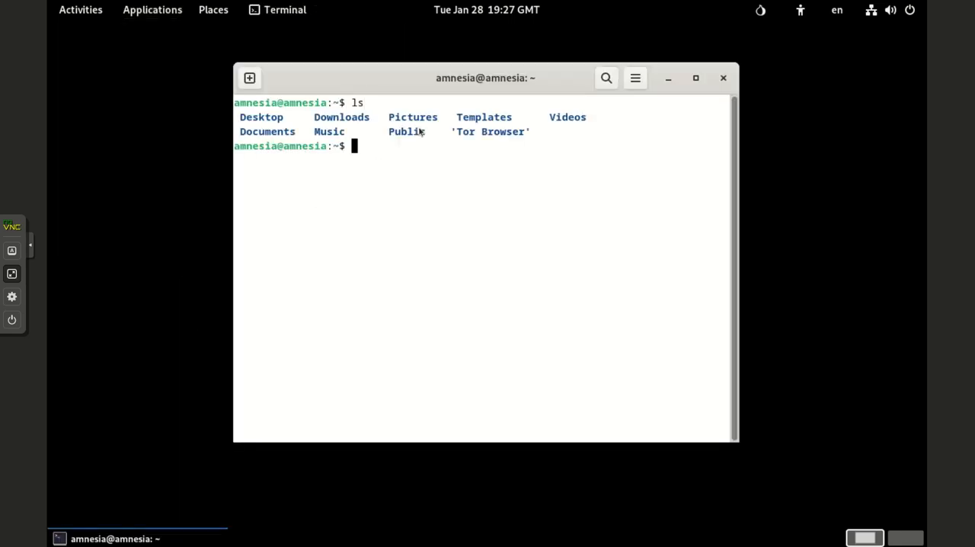
# Step: Start a new file TEST.txt in nano, enter the text "THIS IS A TEST FILE", and exit the editor
pyautogui.write('nano TEST.txt')
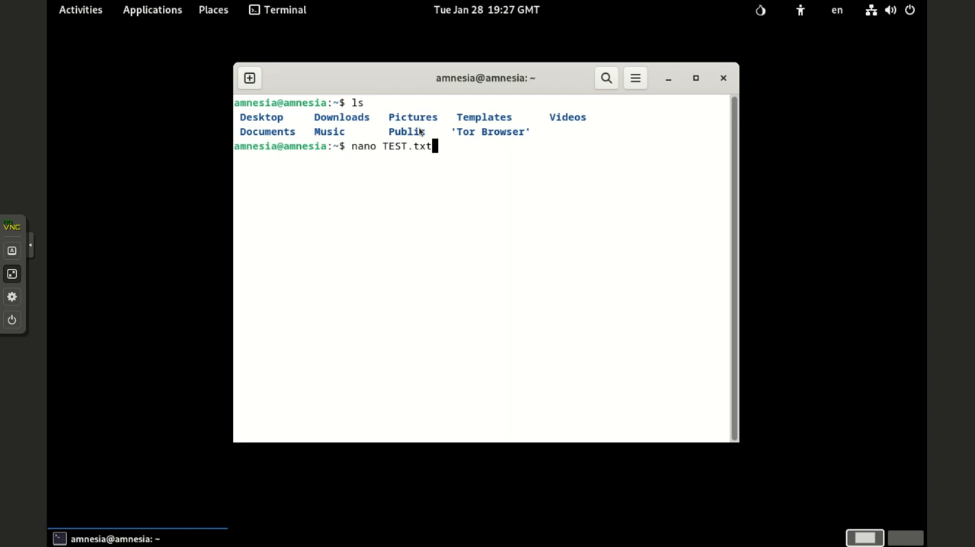
pyautogui.press('Return')
pyautogui.write('T')
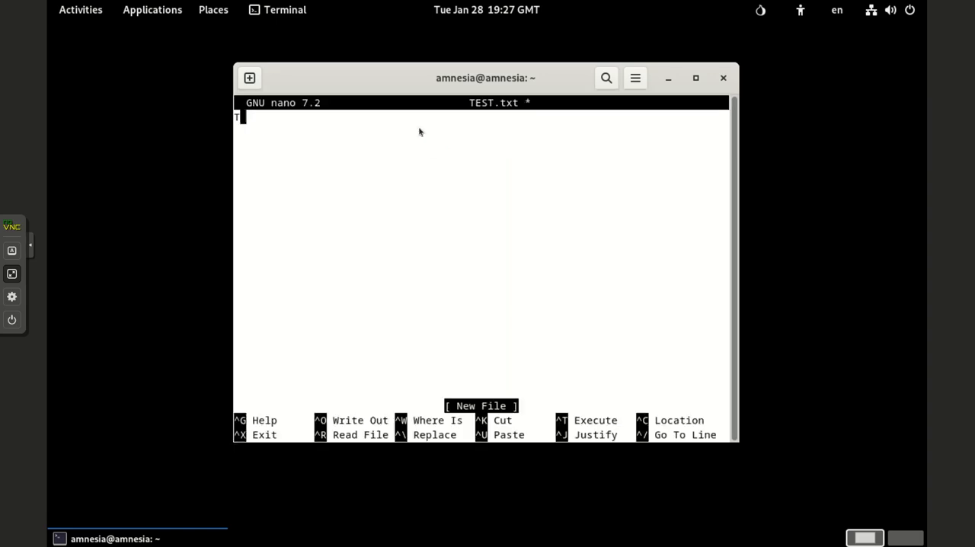
pyautogui.write('HIS IS A TEST FILE')
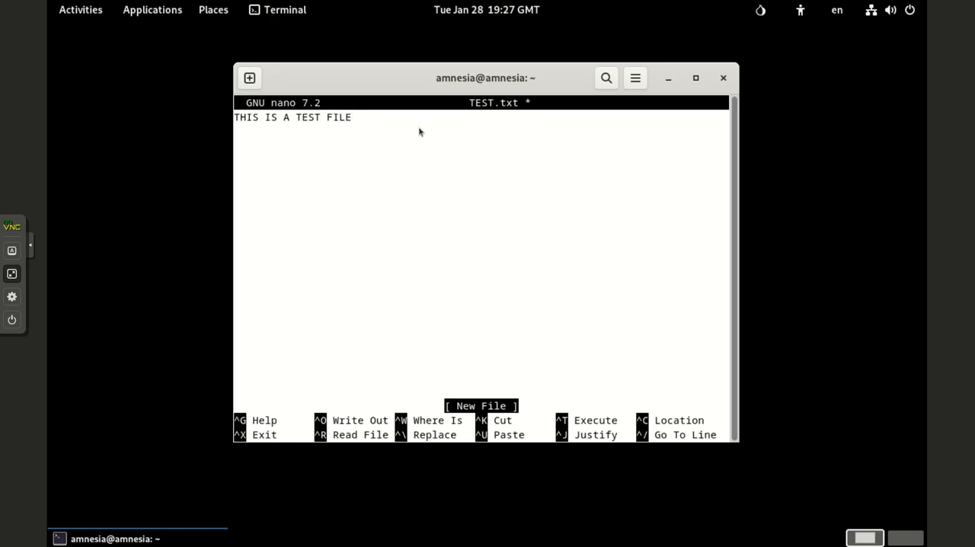
pyautogui.hotkey('ctrl', 'x')
pyautogui.press('n')
# Step: Restart the virtual machine and start Telestai-CB with the default welcome settings
pyautogui.click(884, 9)
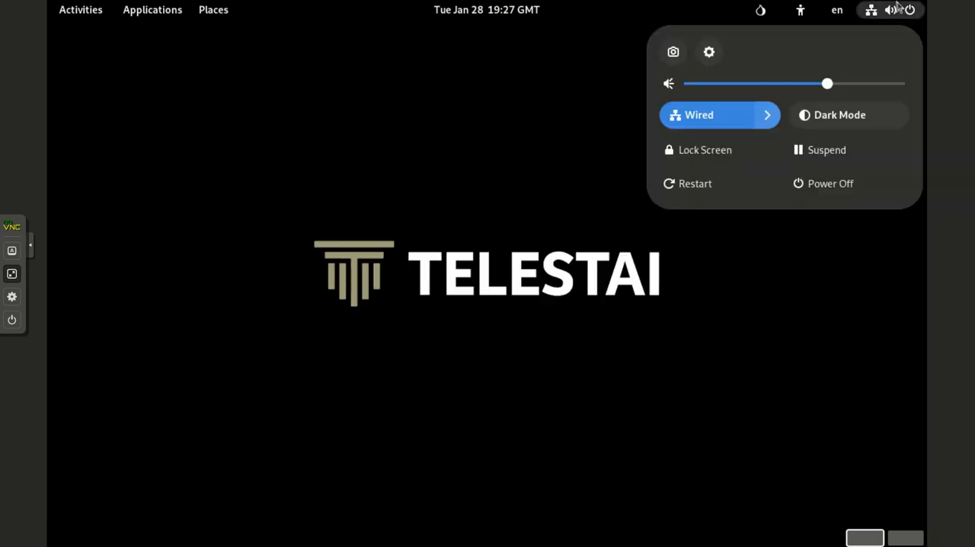
pyautogui.click(708, 186)
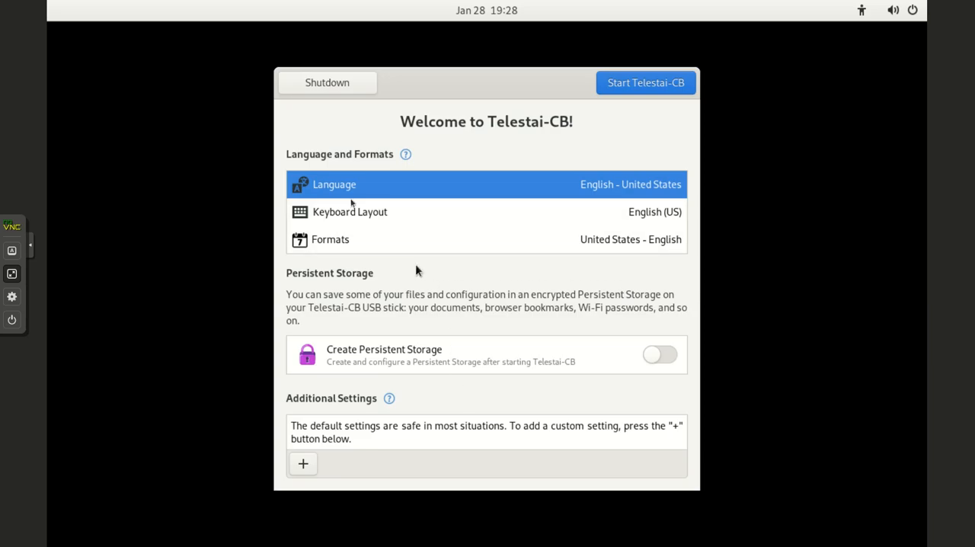
pyautogui.click(631, 86)
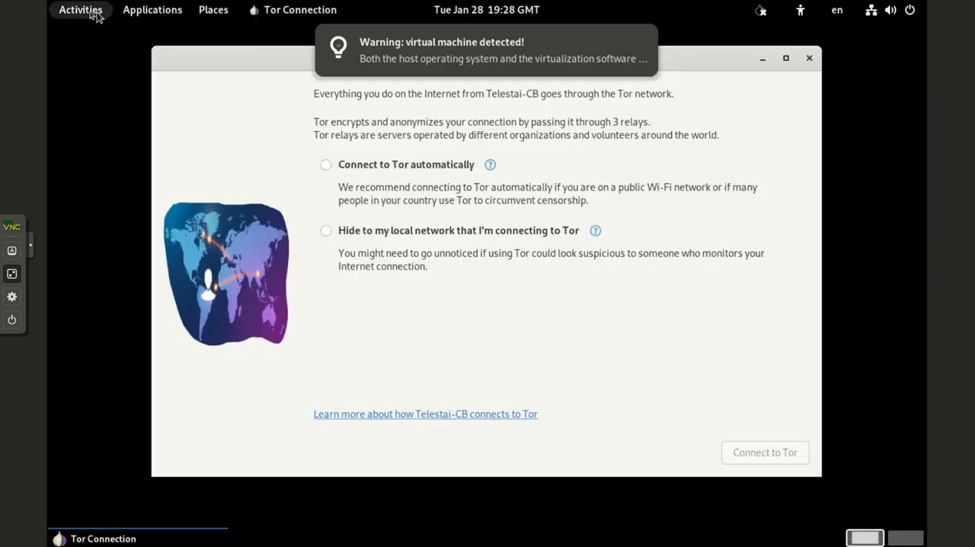
# Step: Open a terminal in the restarted system and list the home directory to check for TEST.txt
pyautogui.click(84, 10)
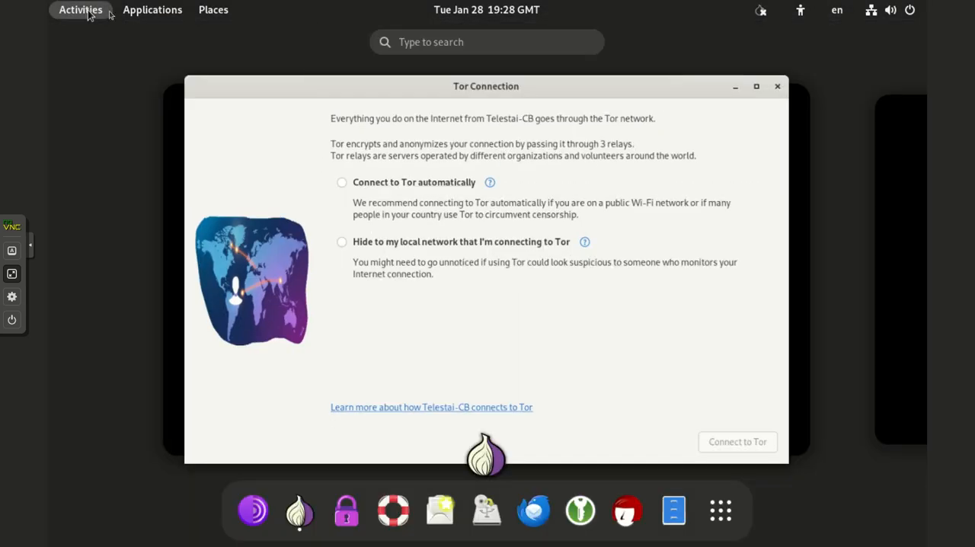
pyautogui.click(139, 14)
pyautogui.moveTo(95, 251)
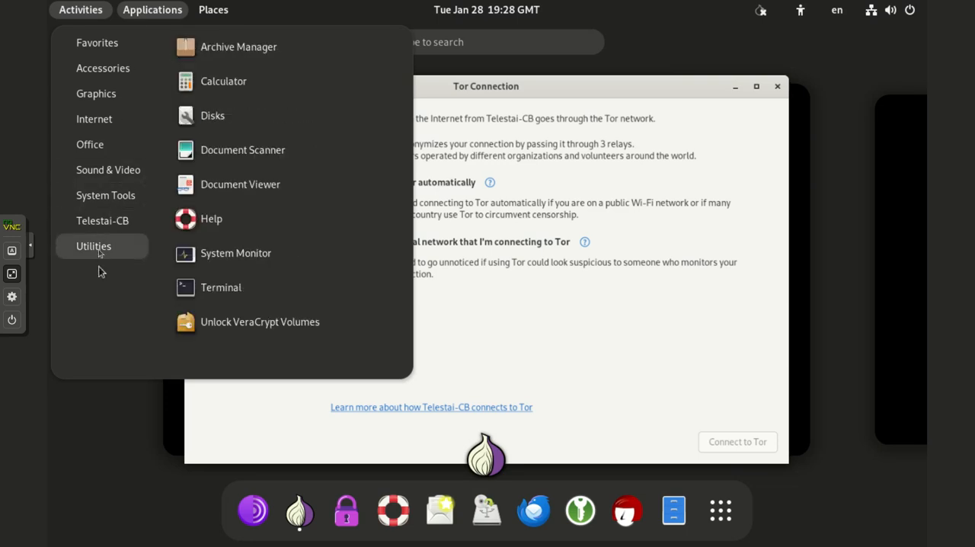
pyautogui.click(251, 287)
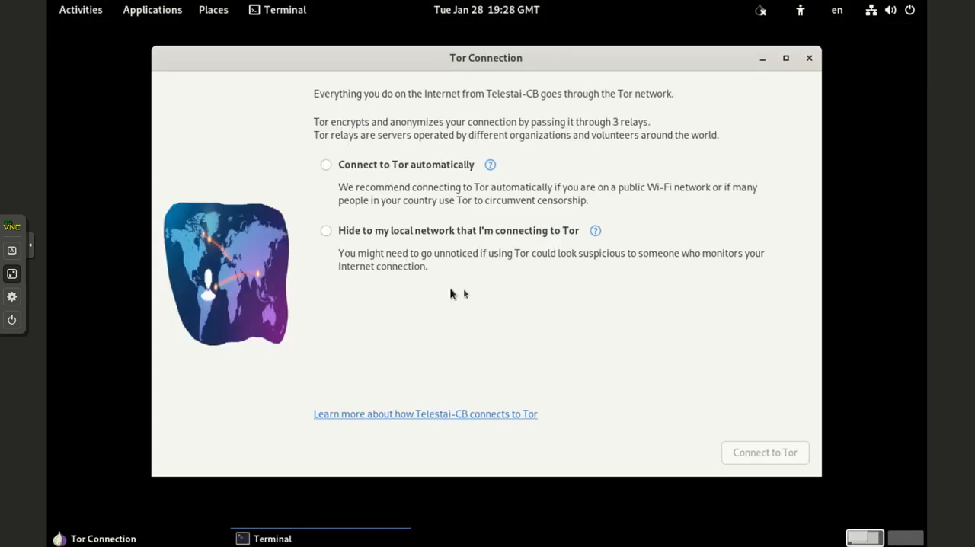
pyautogui.write('ls')
pyautogui.press('Return')
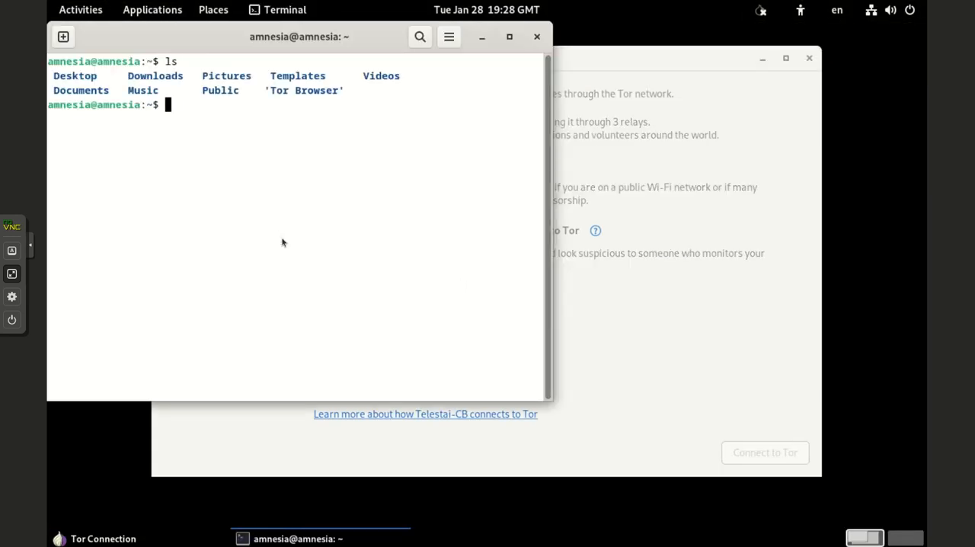